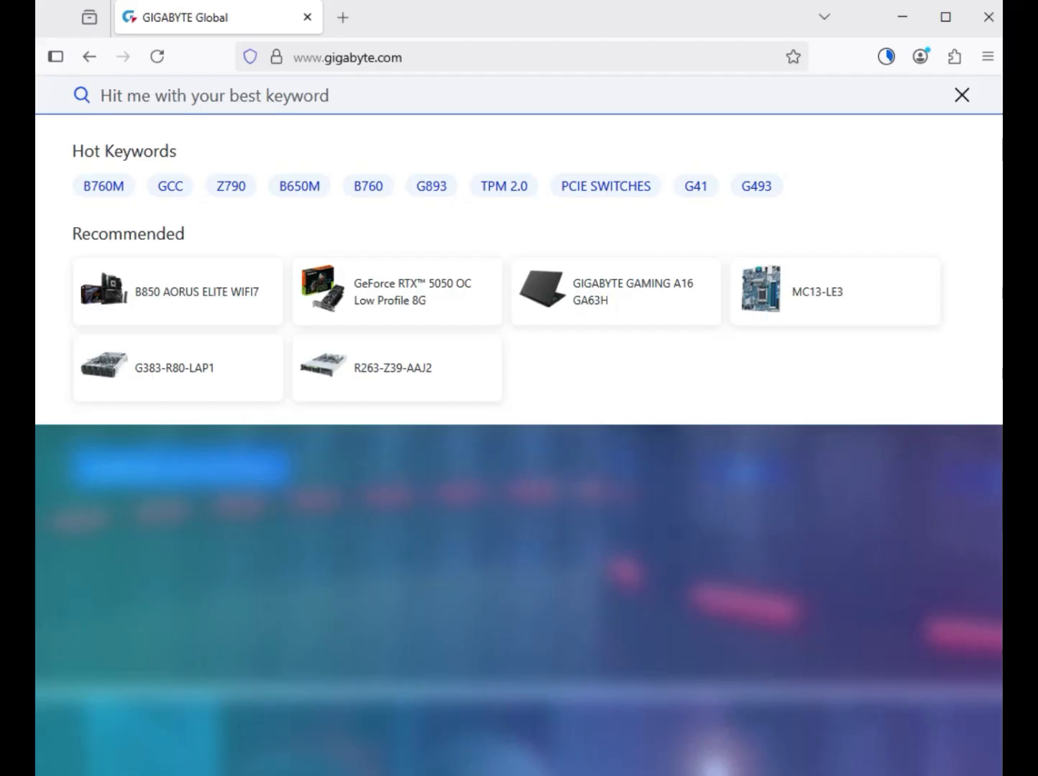
# Step: Search the GIGABYTE site for "B550 GAMING X", filter the results to products, and open the B550 GAMING X (rev. 1.0) page
pyautogui.write('B550 GAMING X')
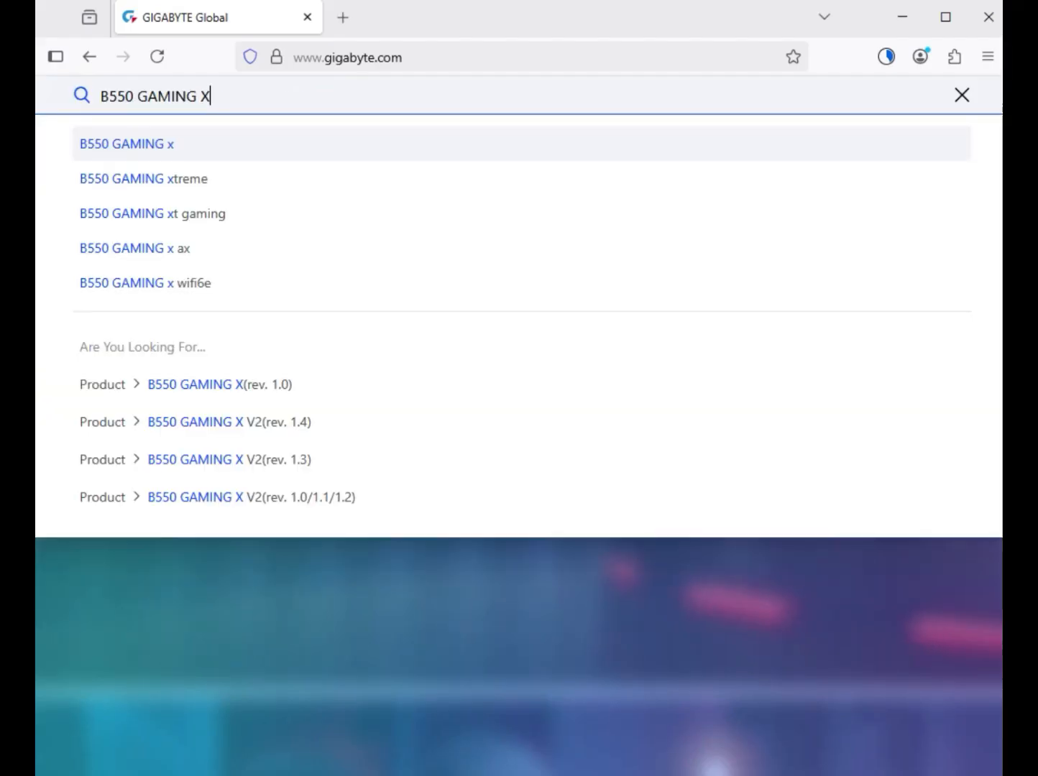
pyautogui.press('Return')
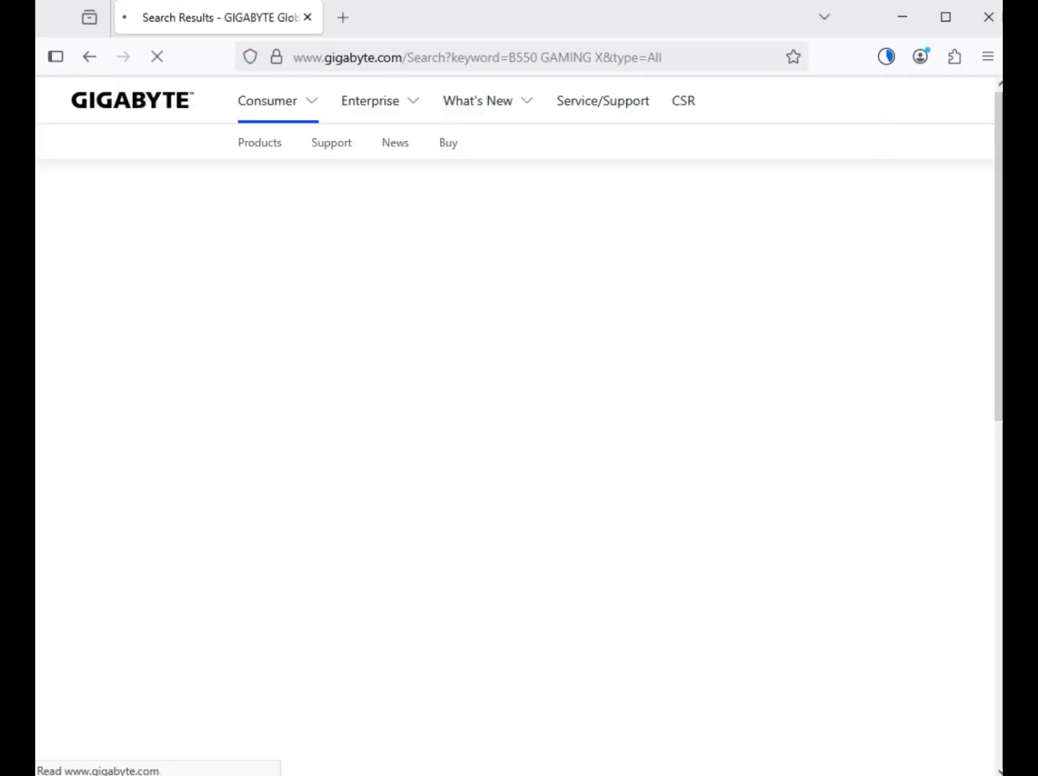
pyautogui.moveTo(159, 296); pyautogui.dragTo(85, 295)
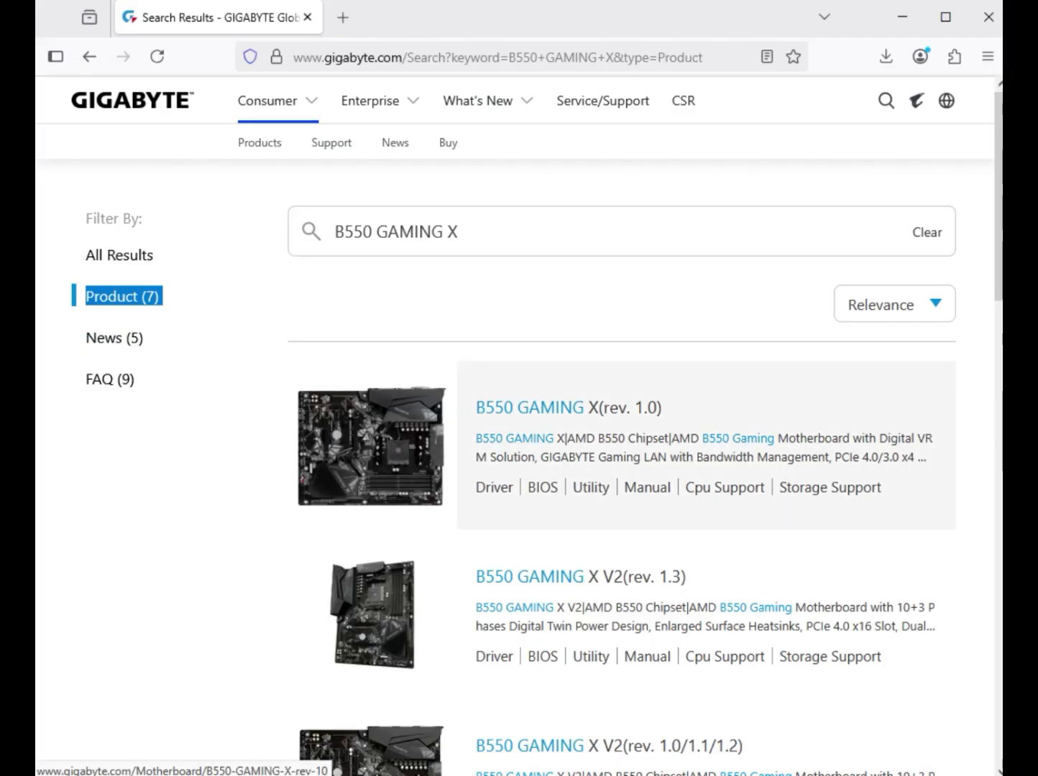
pyautogui.click(567, 407)
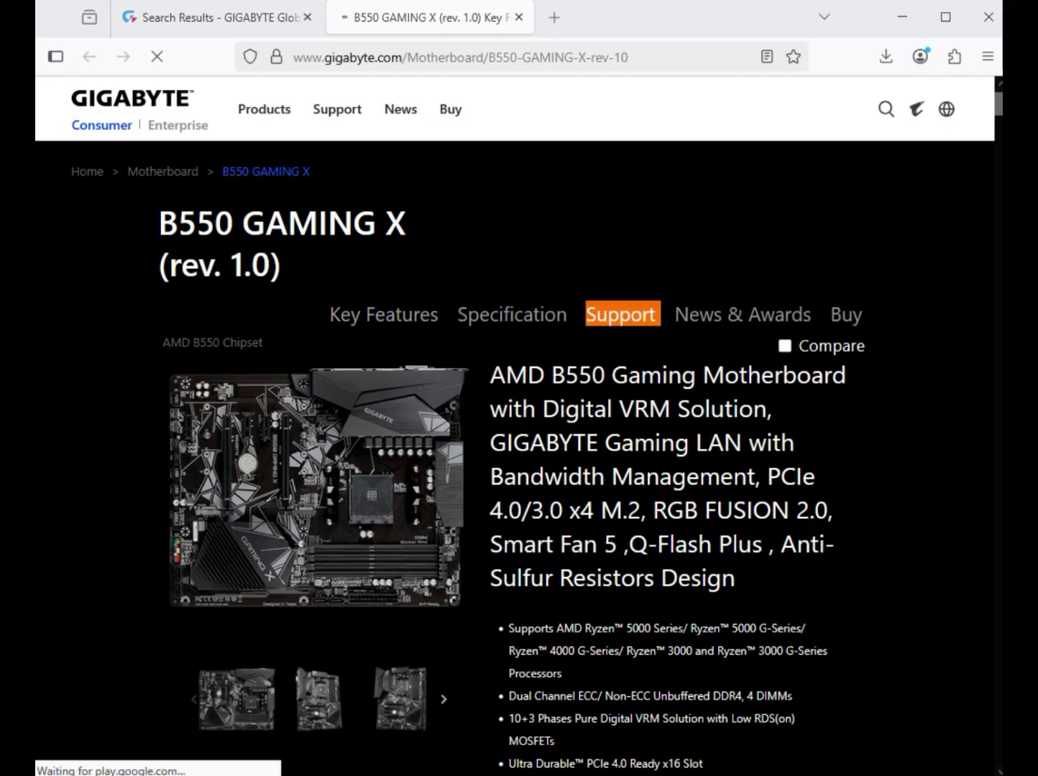
# Step: Open the motherboard's support downloads and set the driver OS to Windows 11 64bit
pyautogui.click(620, 314)
pyautogui.click(318, 444)
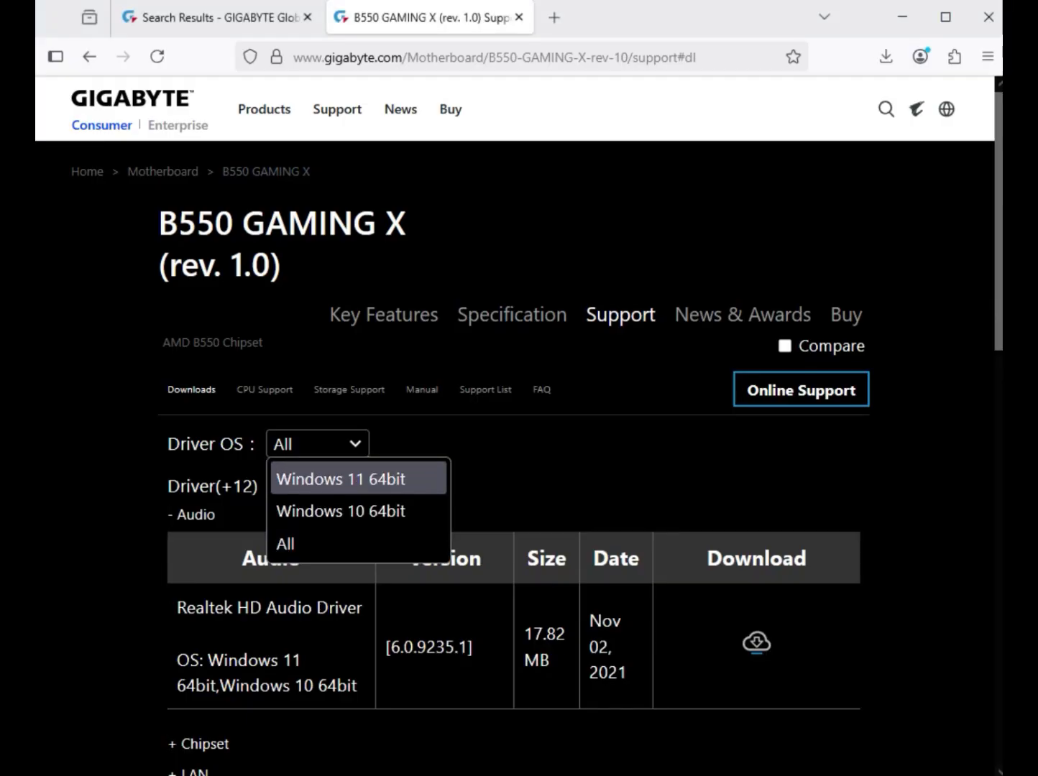
pyautogui.click(357, 479)
# Step: Download the Realtek HD Audio Driver, version 6.0.9235.1, from the Audio drivers
pyautogui.moveTo(216, 516); pyautogui.dragTo(195, 515)
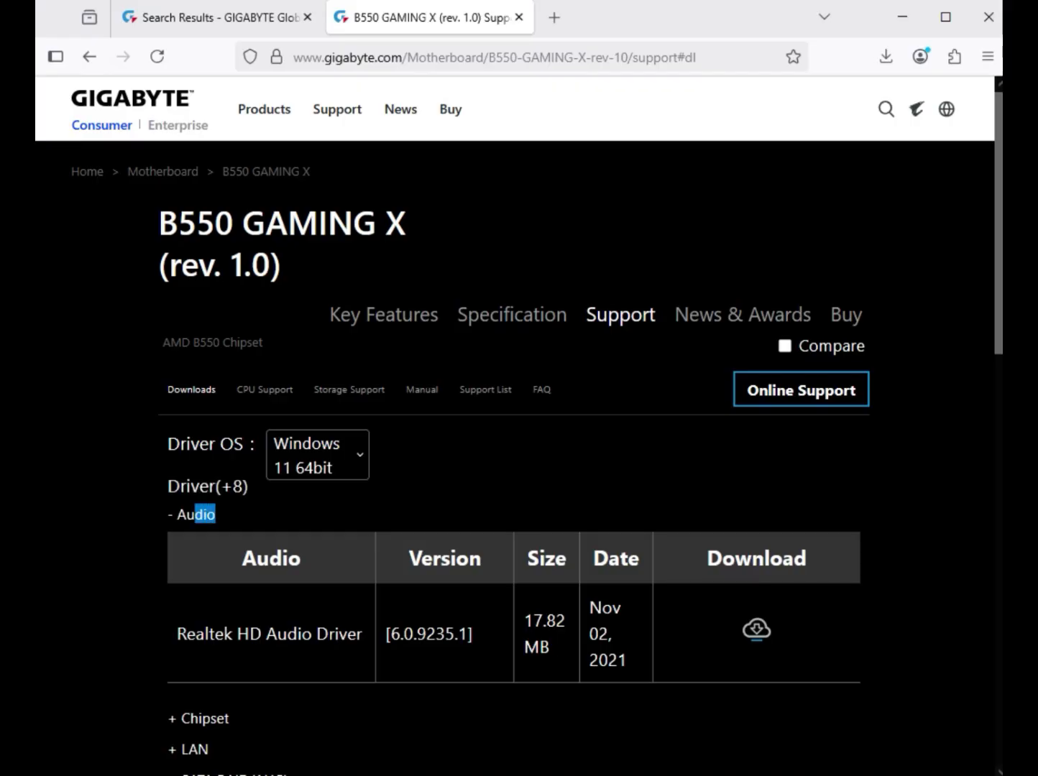
pyautogui.moveTo(369, 634); pyautogui.dragTo(199, 624)
pyautogui.click(756, 629)
# Step: Expand the Chipset drivers and download the AMD Chipset Driver, version 5.11.02.217
pyautogui.scroll(-1, 519, 426)
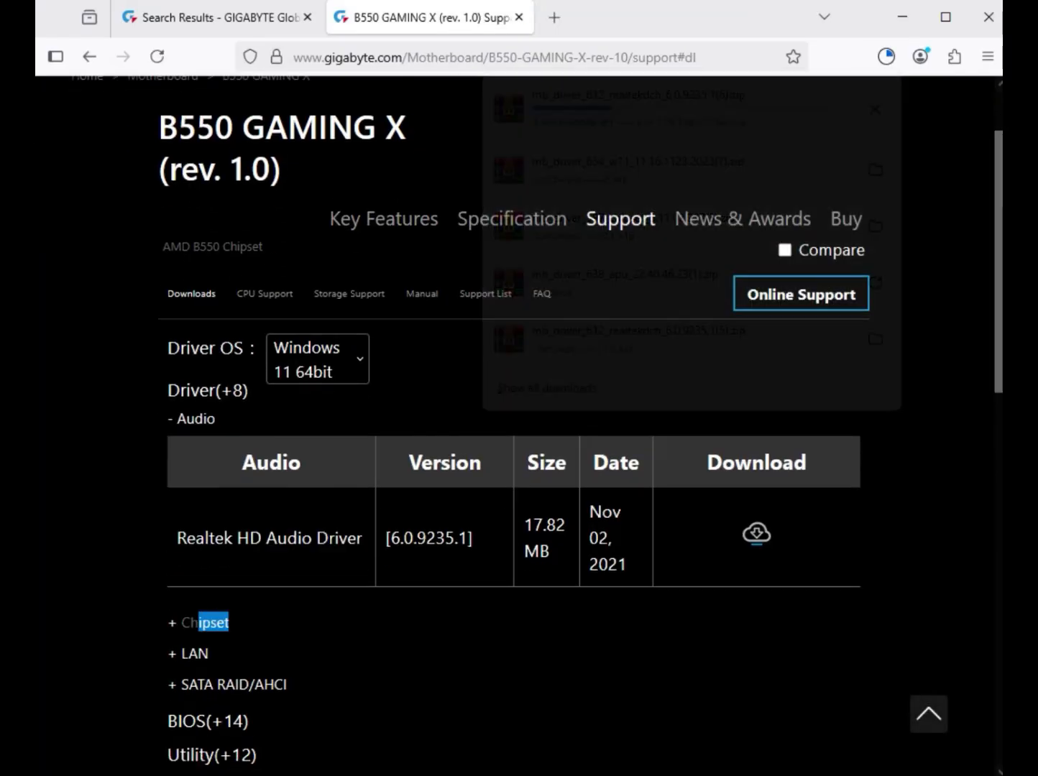
pyautogui.doubleClick(201, 623)
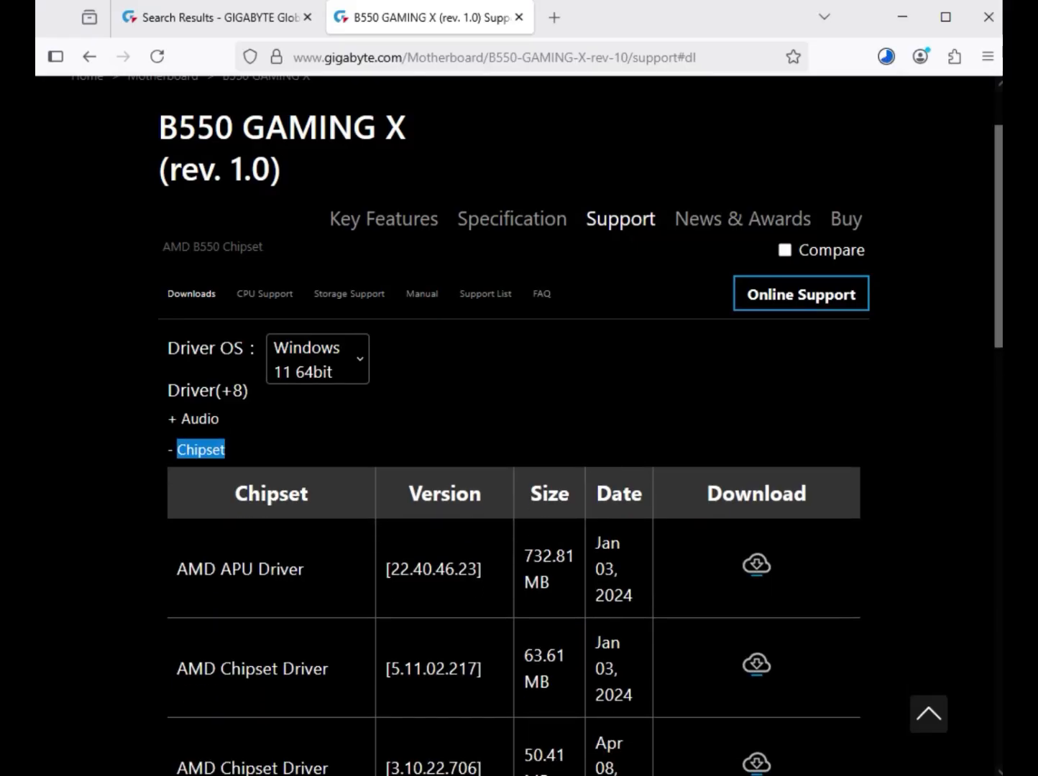
pyautogui.moveTo(178, 668); pyautogui.dragTo(329, 668)
pyautogui.scroll(-5, 519, 426)
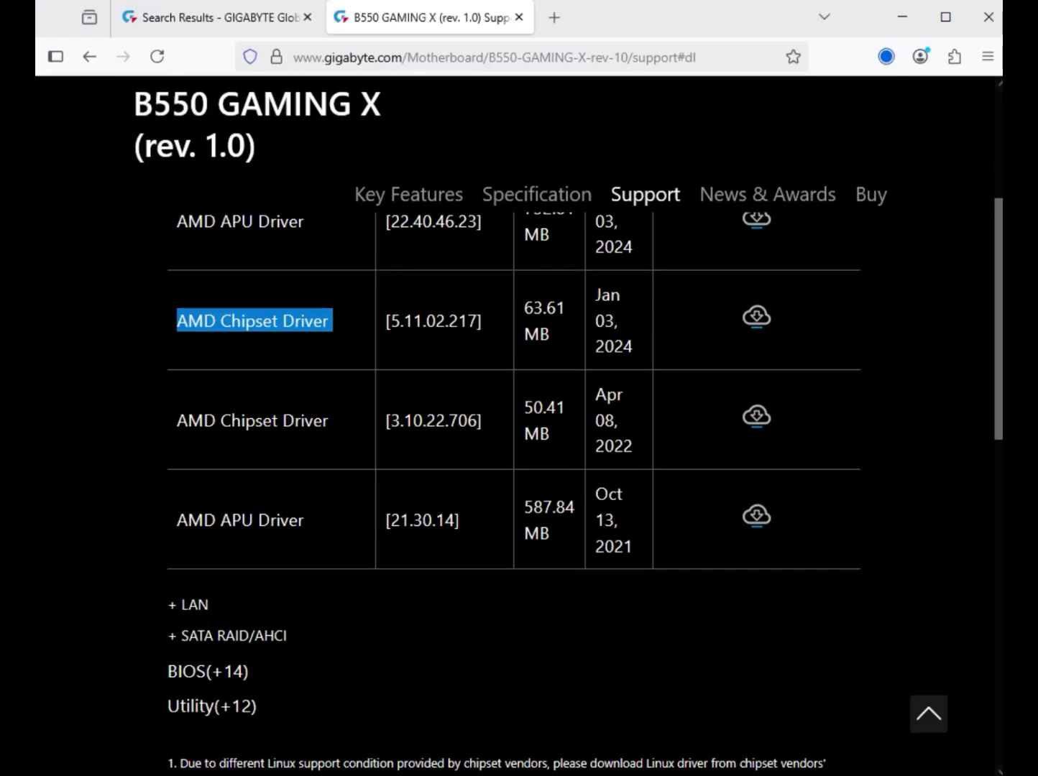
pyautogui.click(756, 315)
# Step: Highlight the AMD APU Driver entry, version 22.40.46.23, in the Chipset drivers
pyautogui.scroll(3, 519, 489)
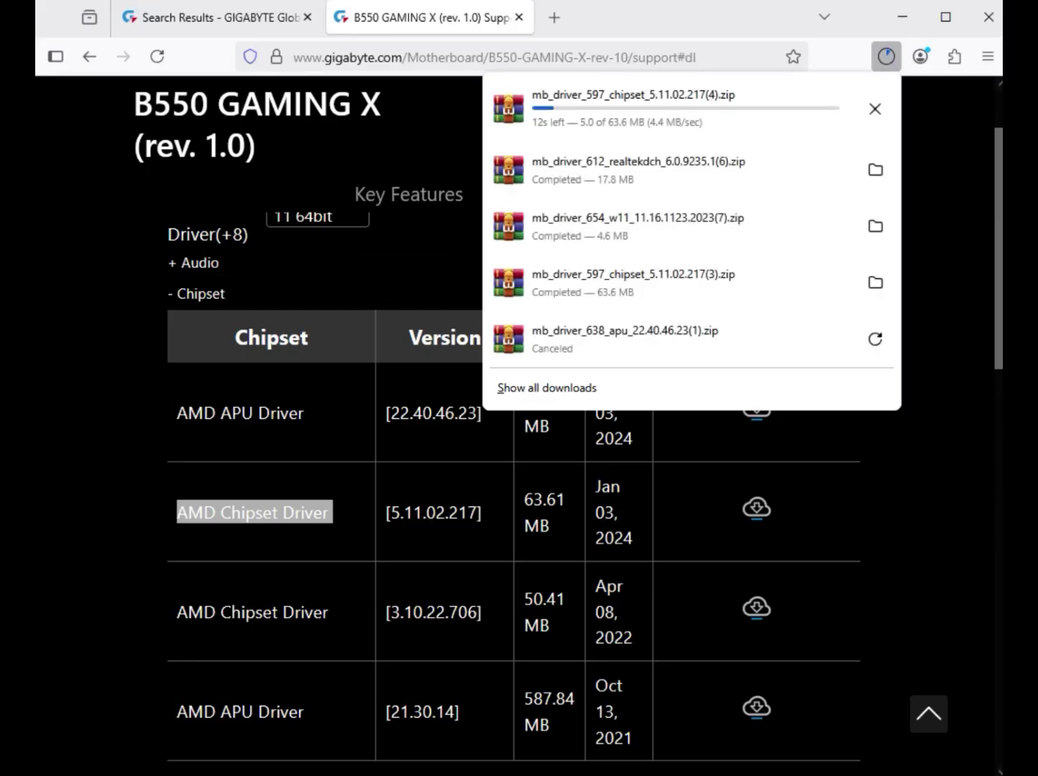
pyautogui.click(180, 413)
pyautogui.moveTo(178, 414); pyautogui.dragTo(304, 413)
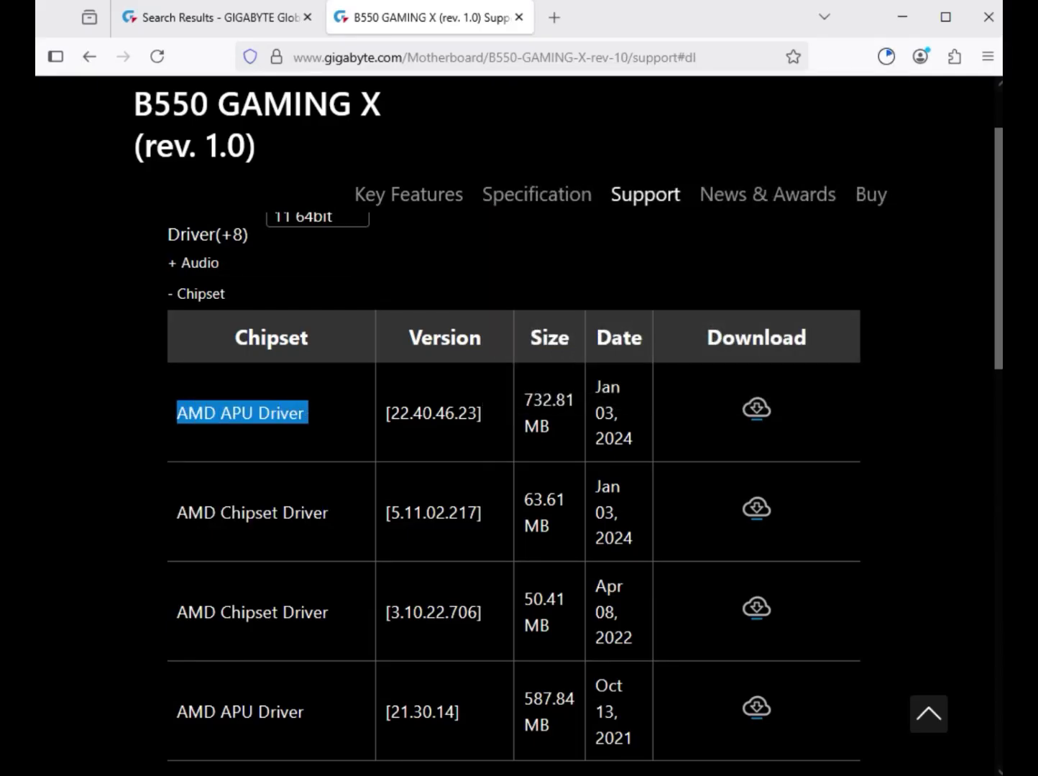
# Step: Expand the LAN drivers and download the Realtek LAN Driver, version 11.16.1123.2023
pyautogui.scroll(-4, 757, 409)
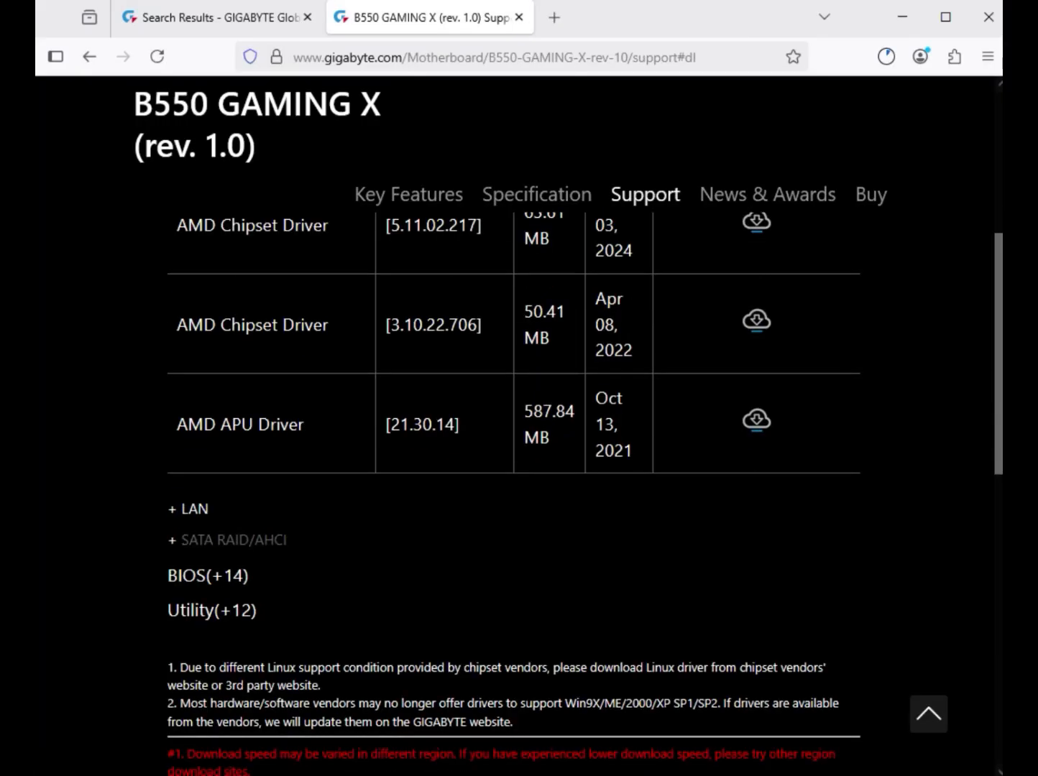
pyautogui.click(189, 508)
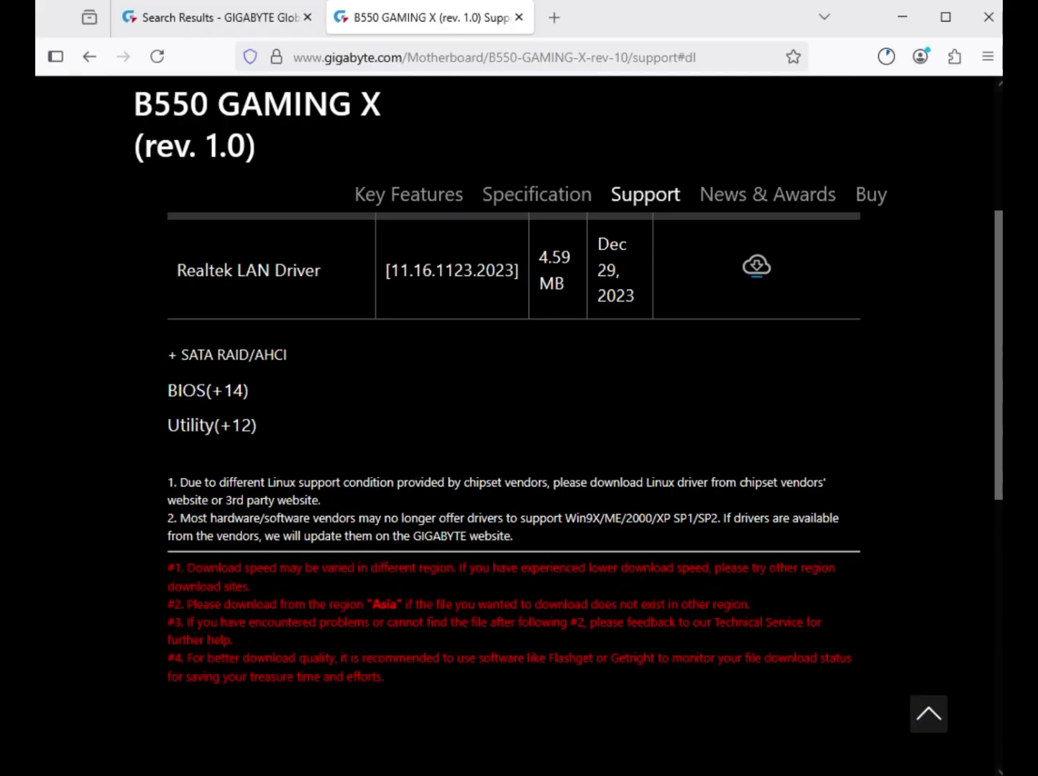
pyautogui.moveTo(177, 445); pyautogui.dragTo(326, 444)
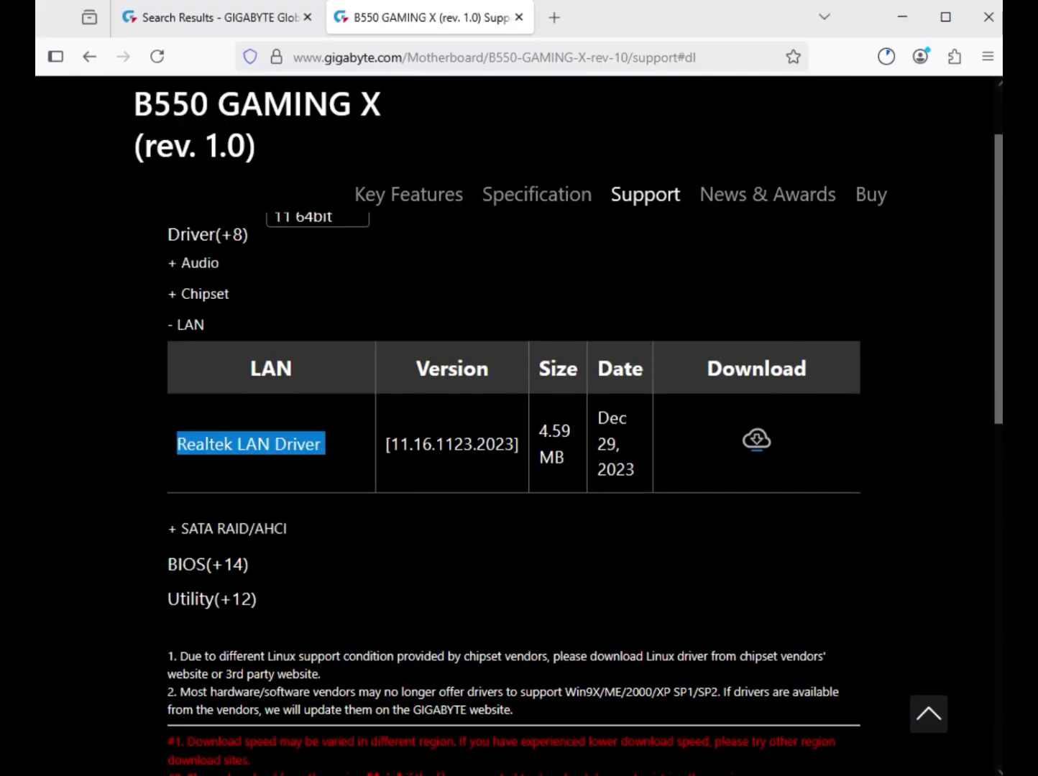
pyautogui.click(756, 439)
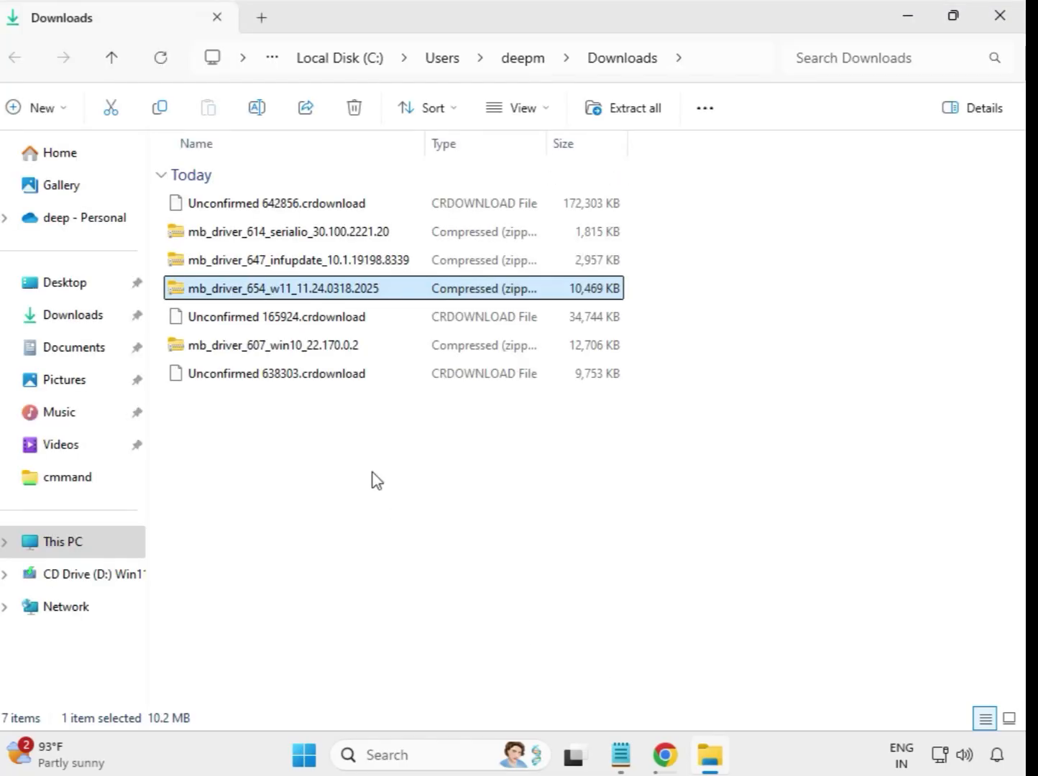
pyautogui.moveTo(388, 461); pyautogui.dragTo(352, 202)
pyautogui.click(540, 471)
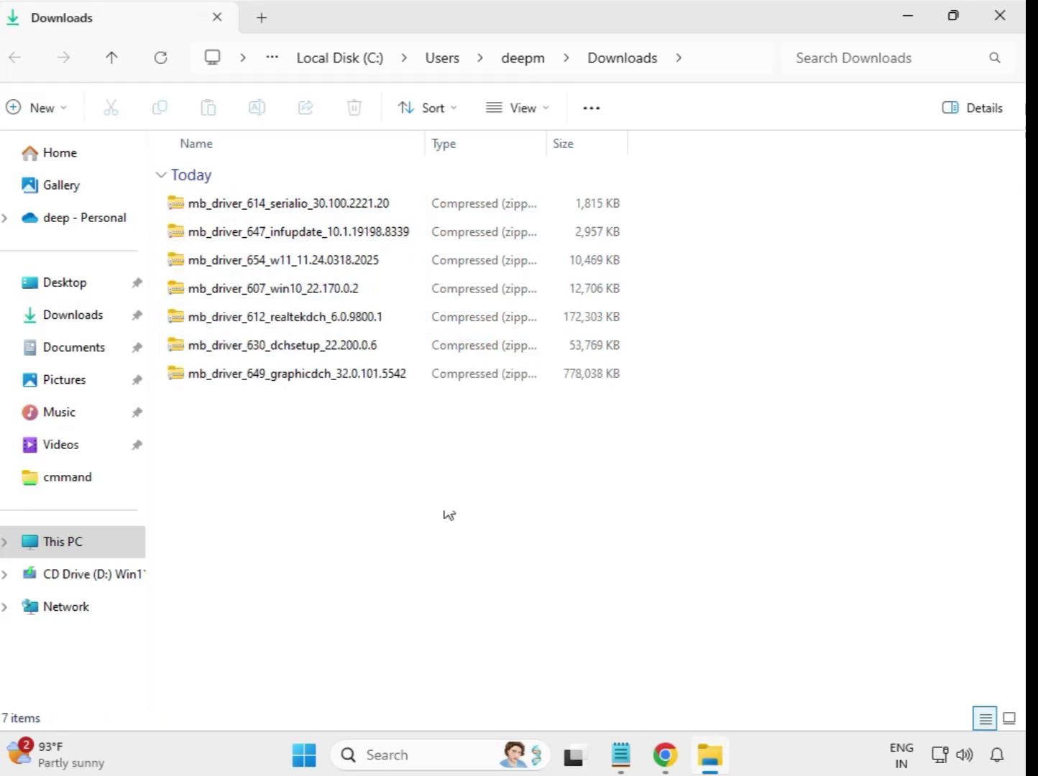
# Step: Extract the mb_driver_614_serialio_30.100.2221.20 archive to its default folder in Downloads, close the extracted window, and select the new folder
pyautogui.click(269, 209)
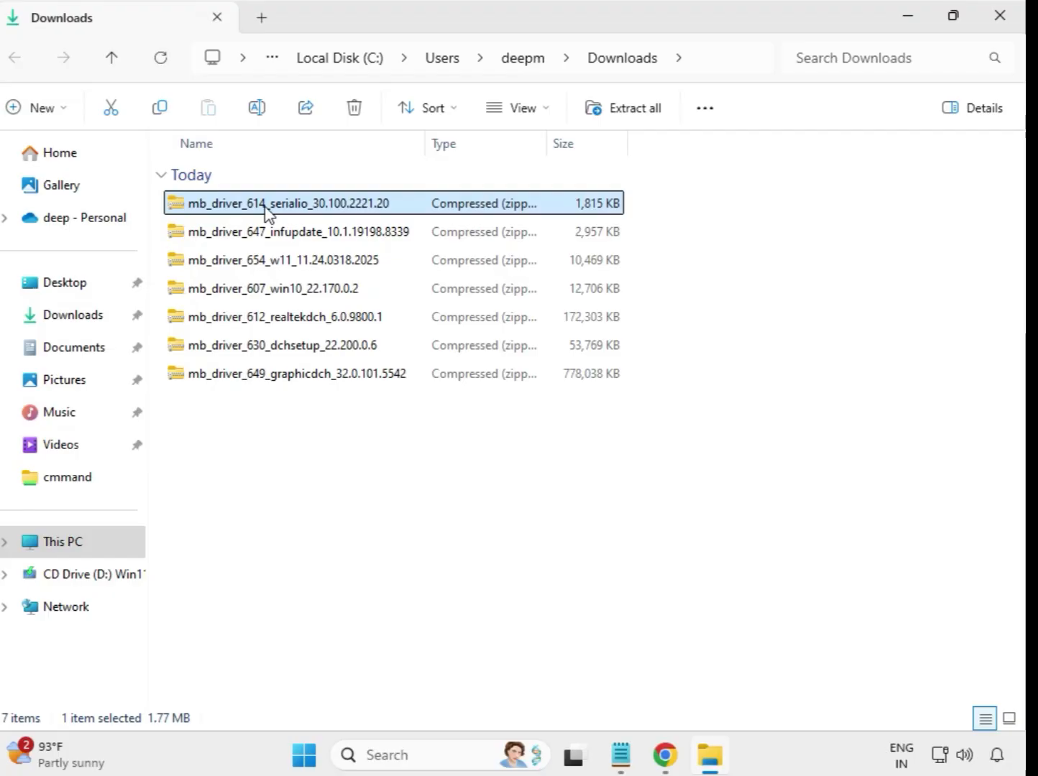
pyautogui.rightClick(269, 208)
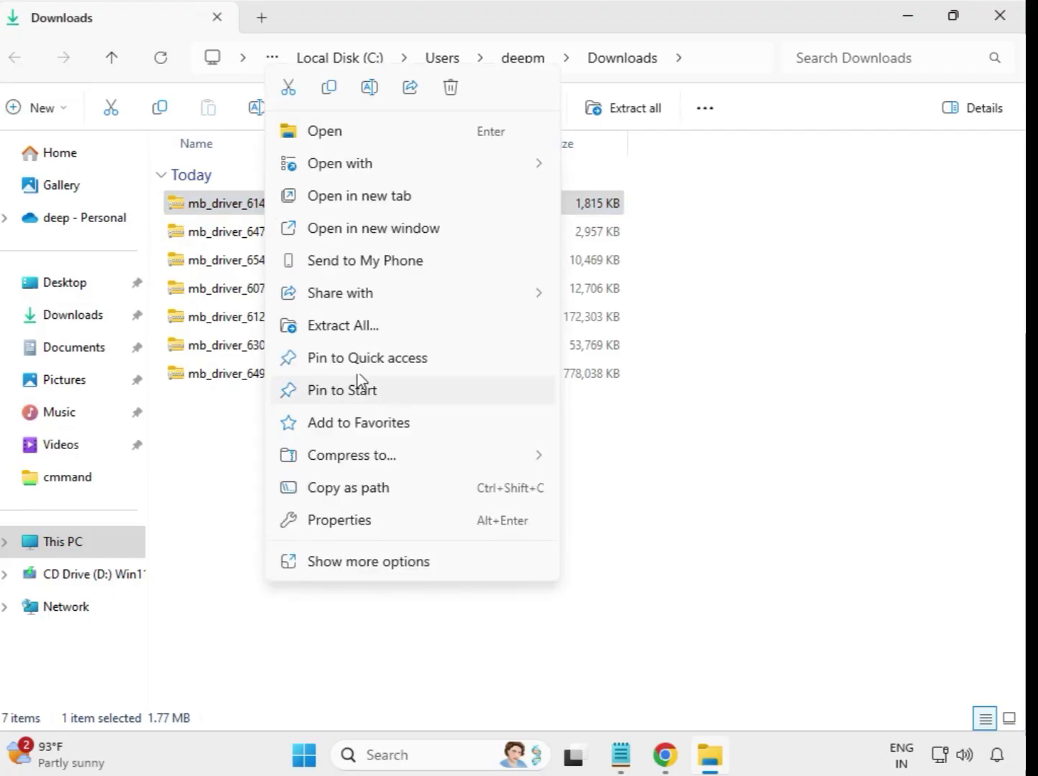
pyautogui.click(349, 326)
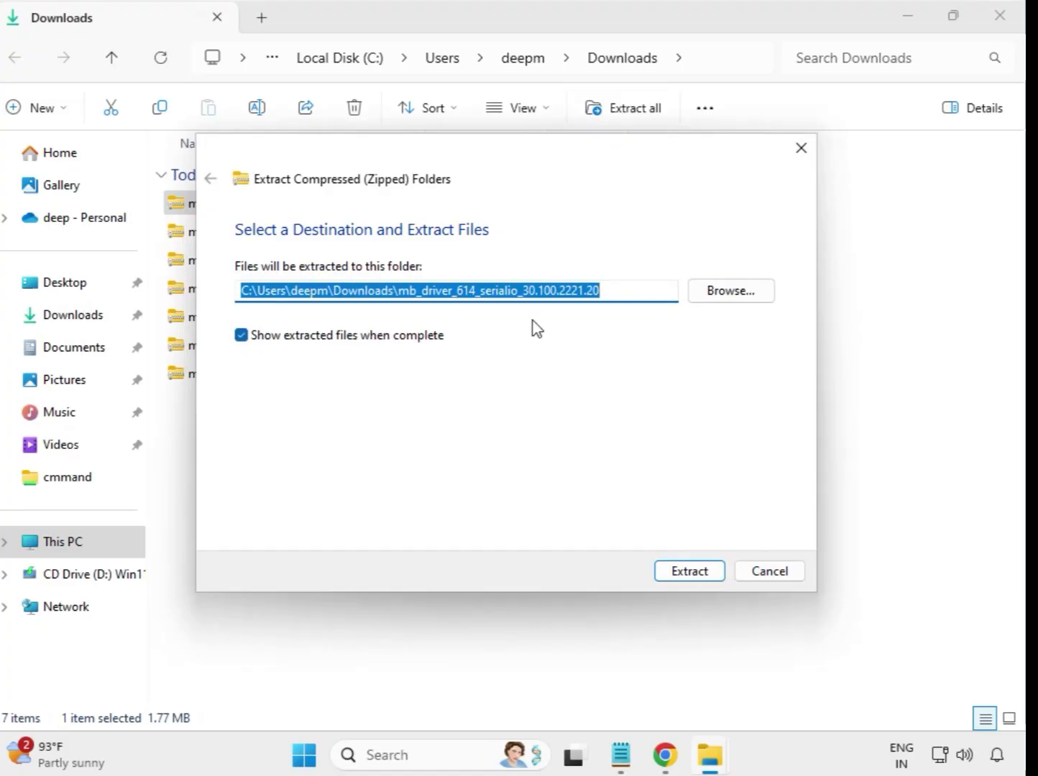
pyautogui.click(701, 572)
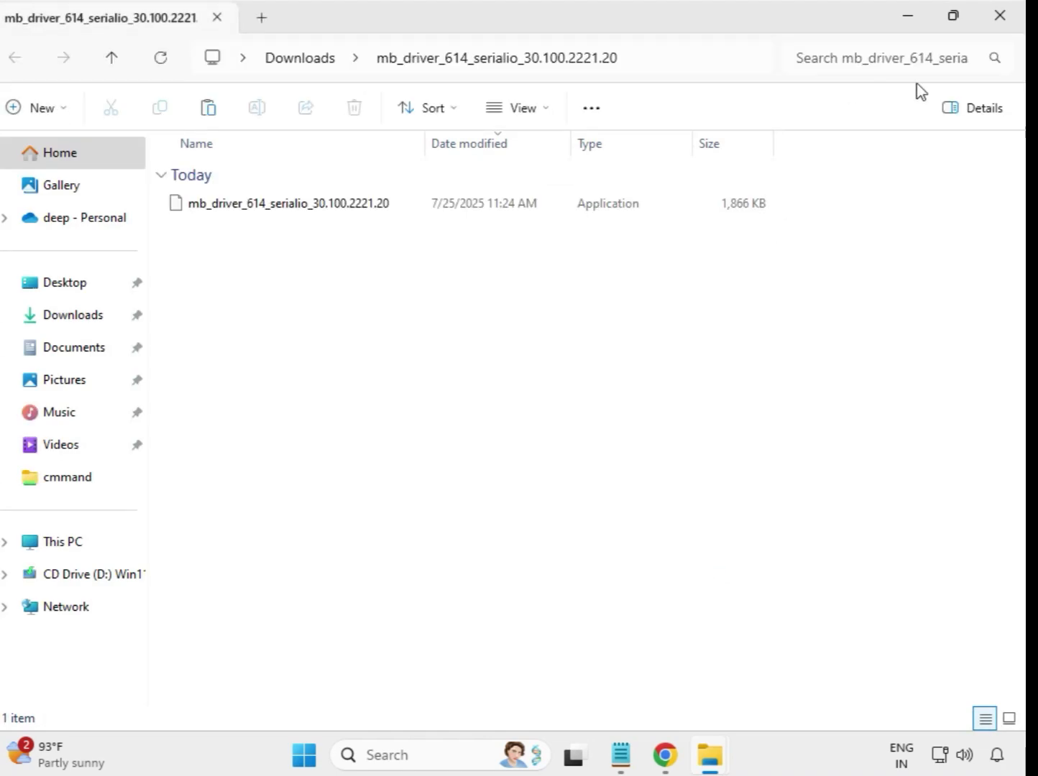
pyautogui.click(999, 22)
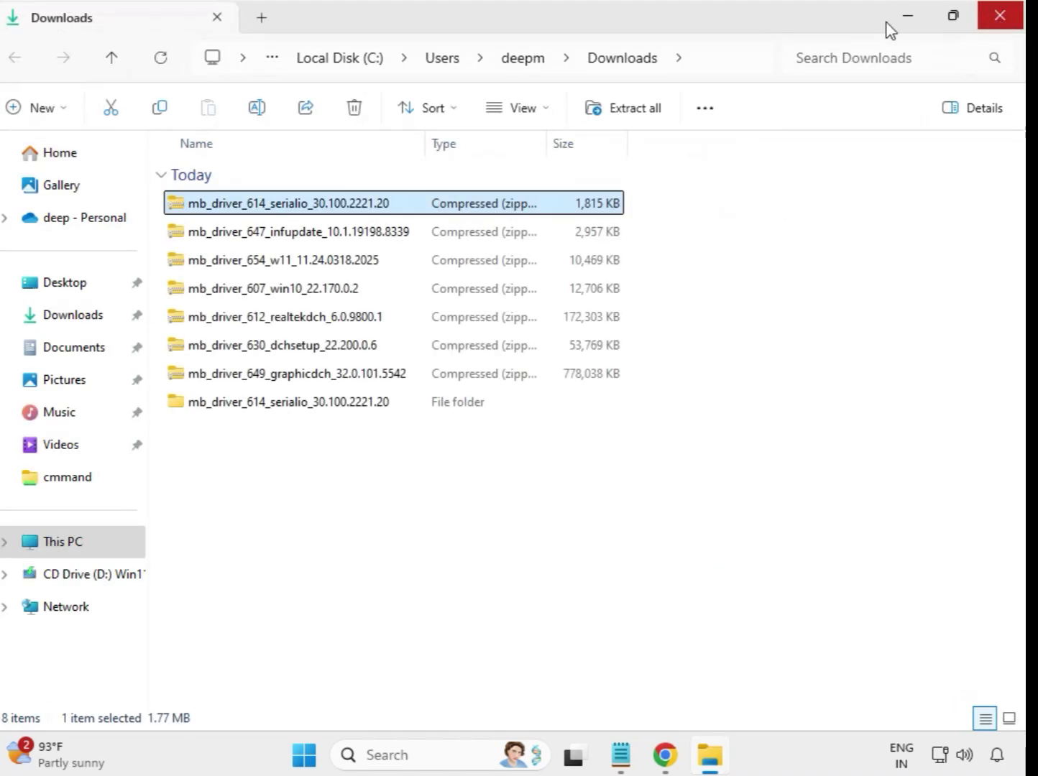
pyautogui.click(262, 419)
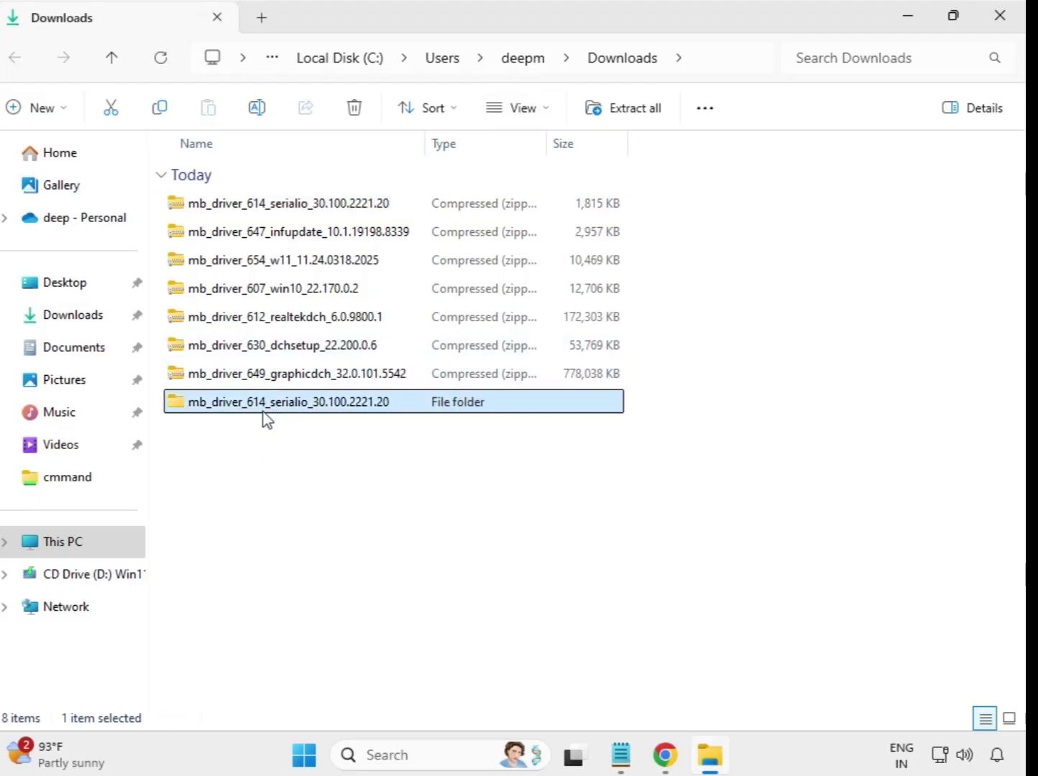
# Step: Extract the mb_driver_647_infupdate_10.1.19198.8339 archive to its default folder in Downloads and close the extracted window
pyautogui.click(272, 240)
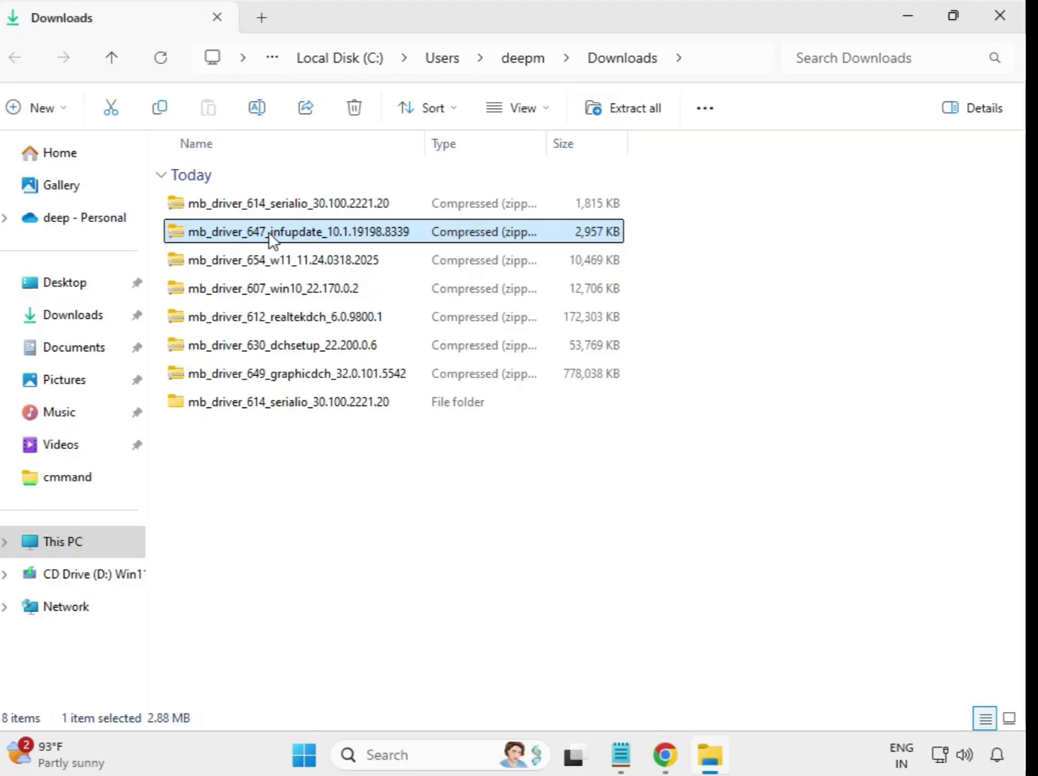
pyautogui.rightClick(271, 240)
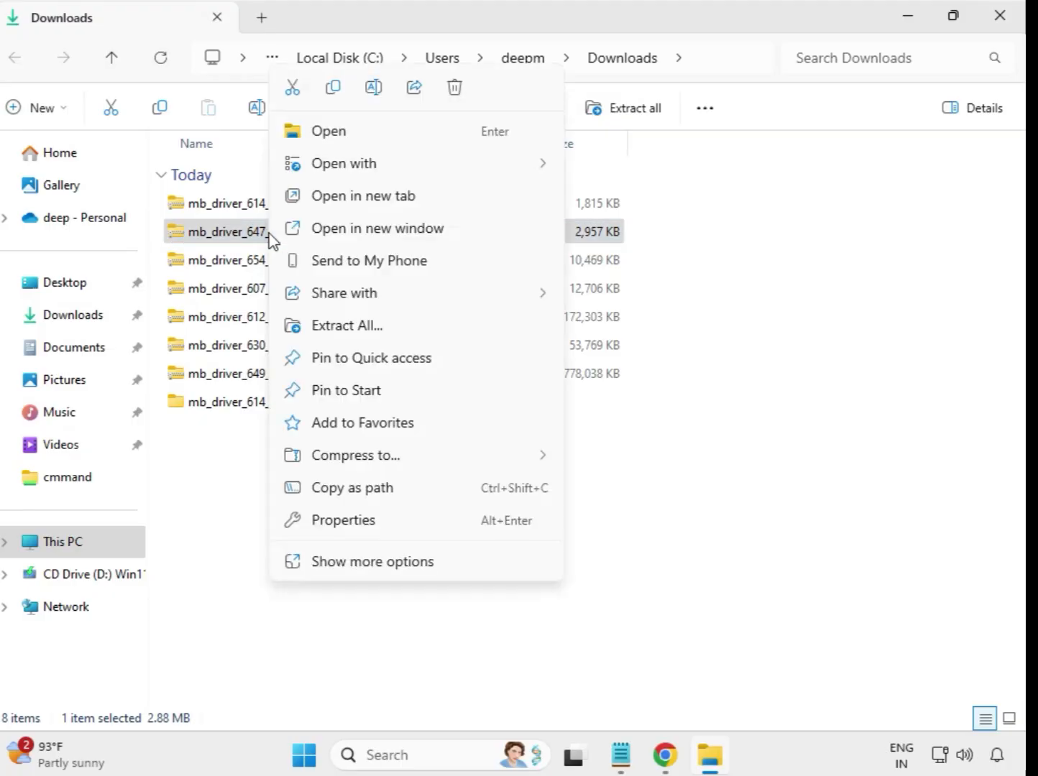
pyautogui.click(348, 332)
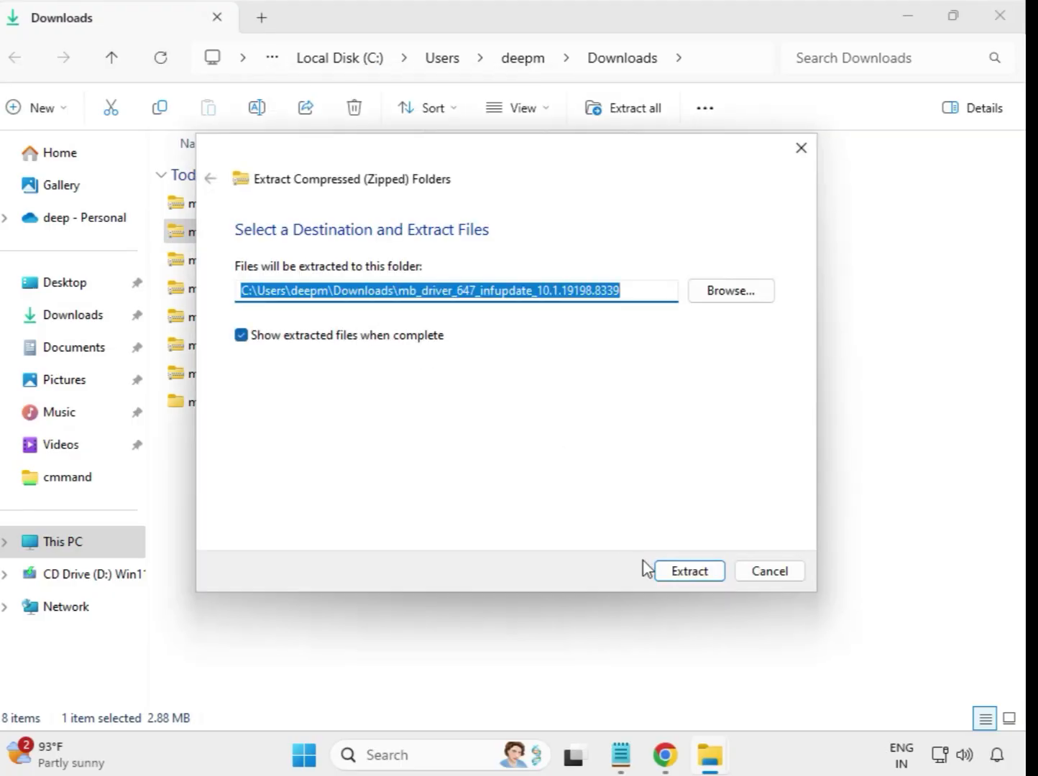
pyautogui.click(678, 578)
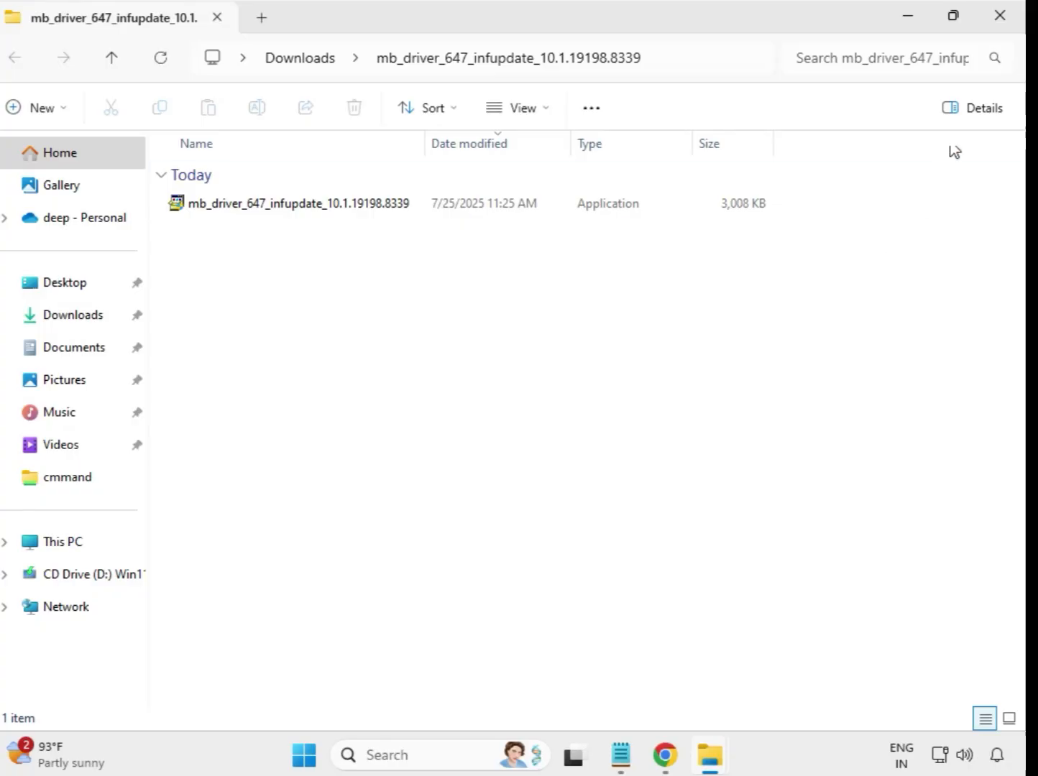
pyautogui.click(996, 22)
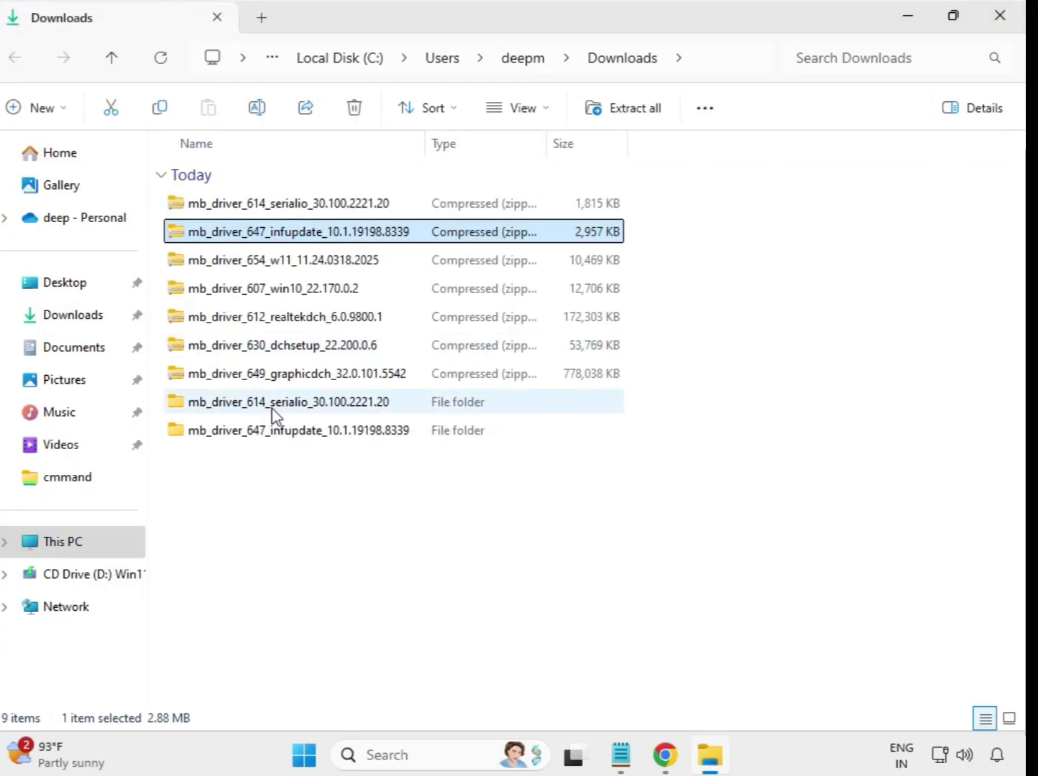
# Step: Extract the mb_driver_654_w11_11.24.0318.2025 archive to its default folder in Downloads and close the extracted window
pyautogui.click(263, 265)
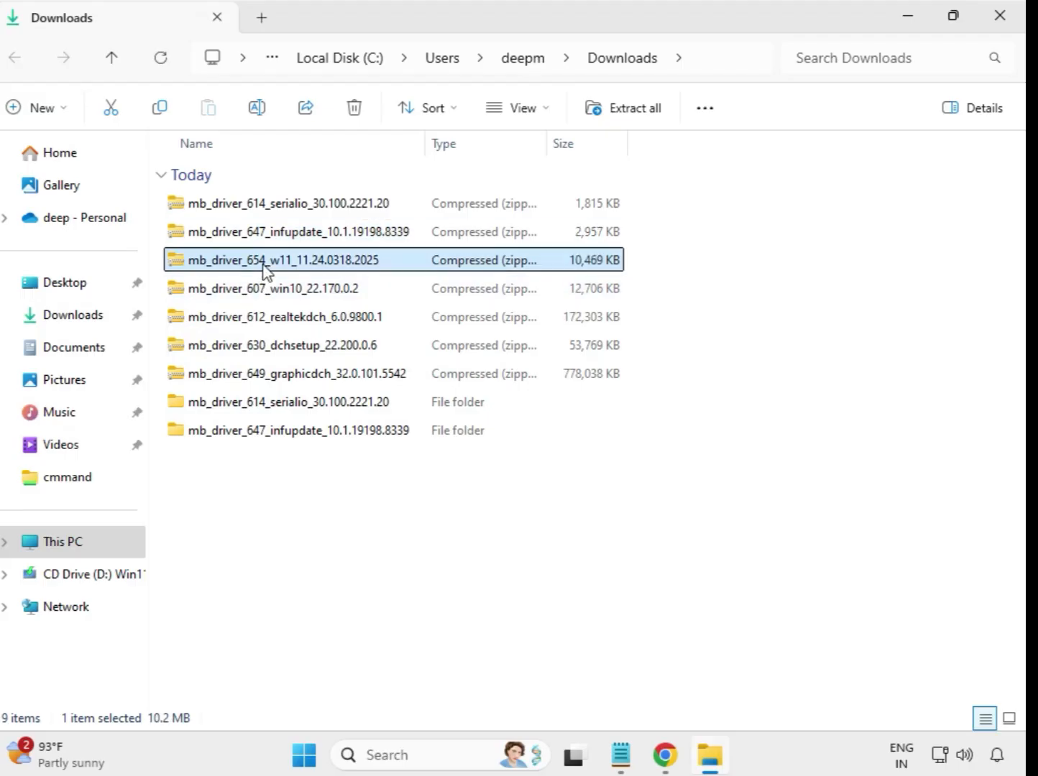
pyautogui.rightClick(264, 270)
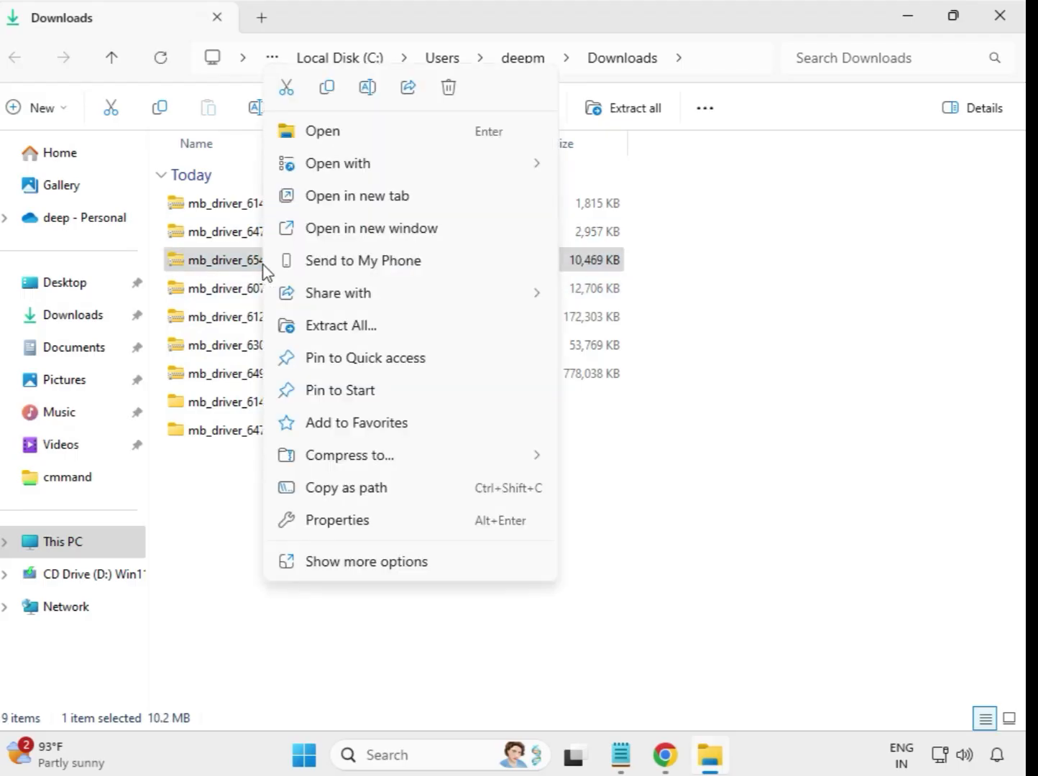
pyautogui.click(353, 327)
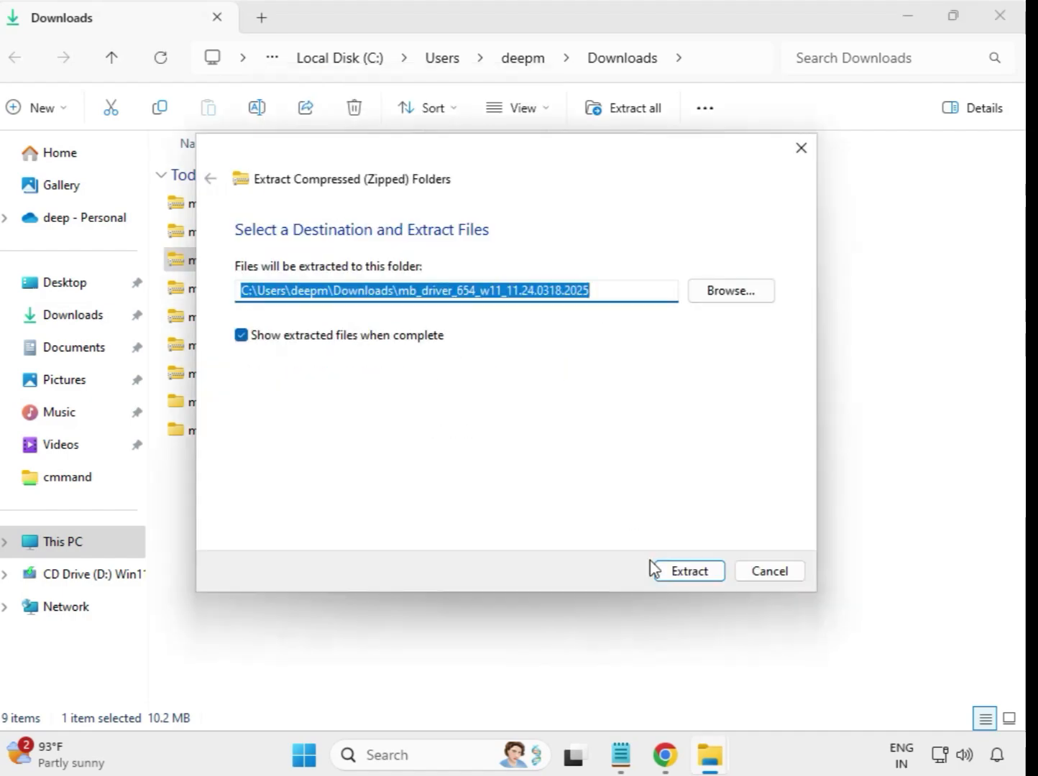
pyautogui.click(675, 571)
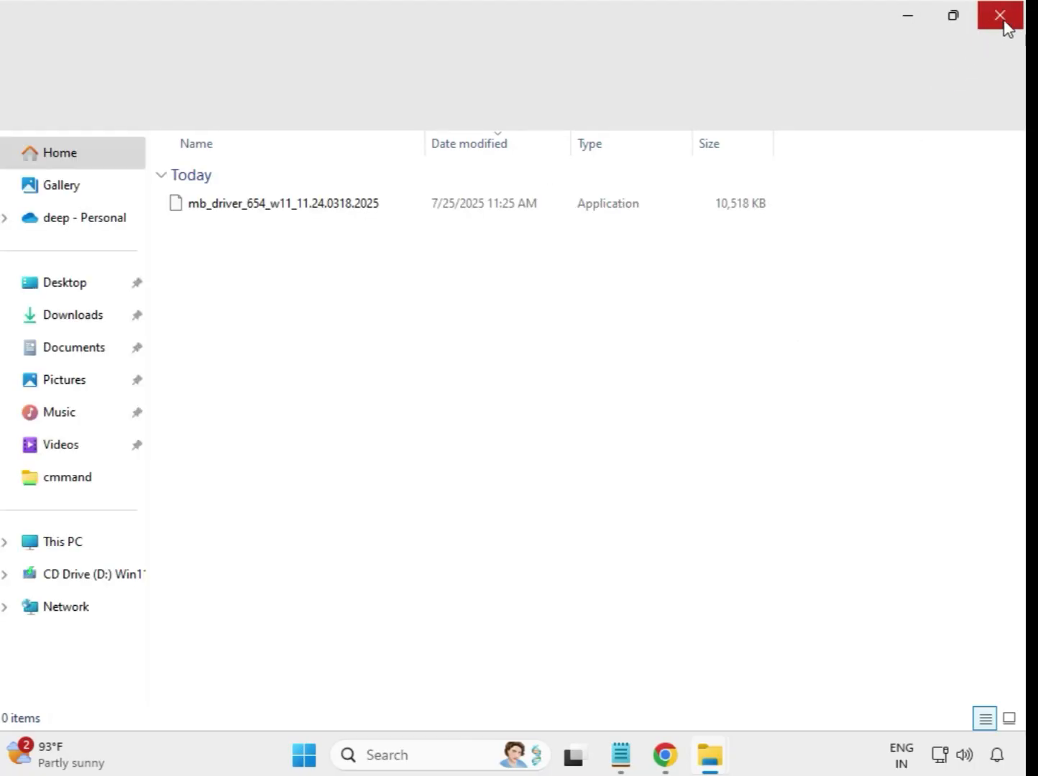
pyautogui.click(1003, 28)
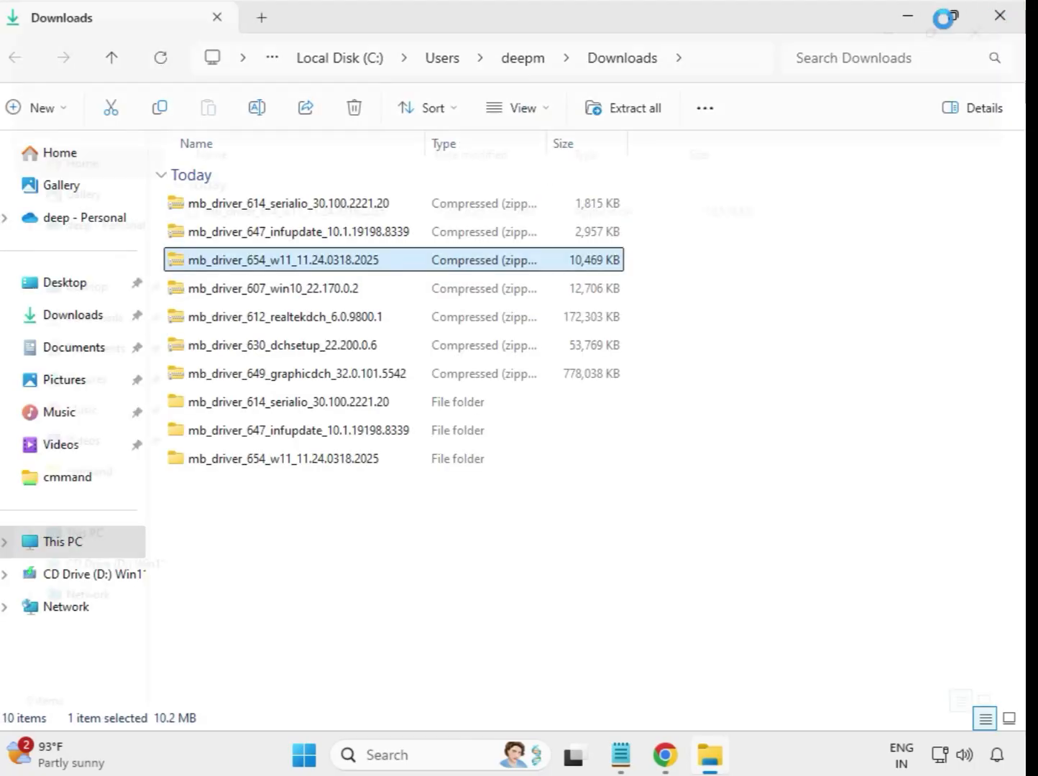
# Step: Extract the mb_driver_607_win10_22.170.0.2 archive to its default folder in Downloads
pyautogui.click(235, 294)
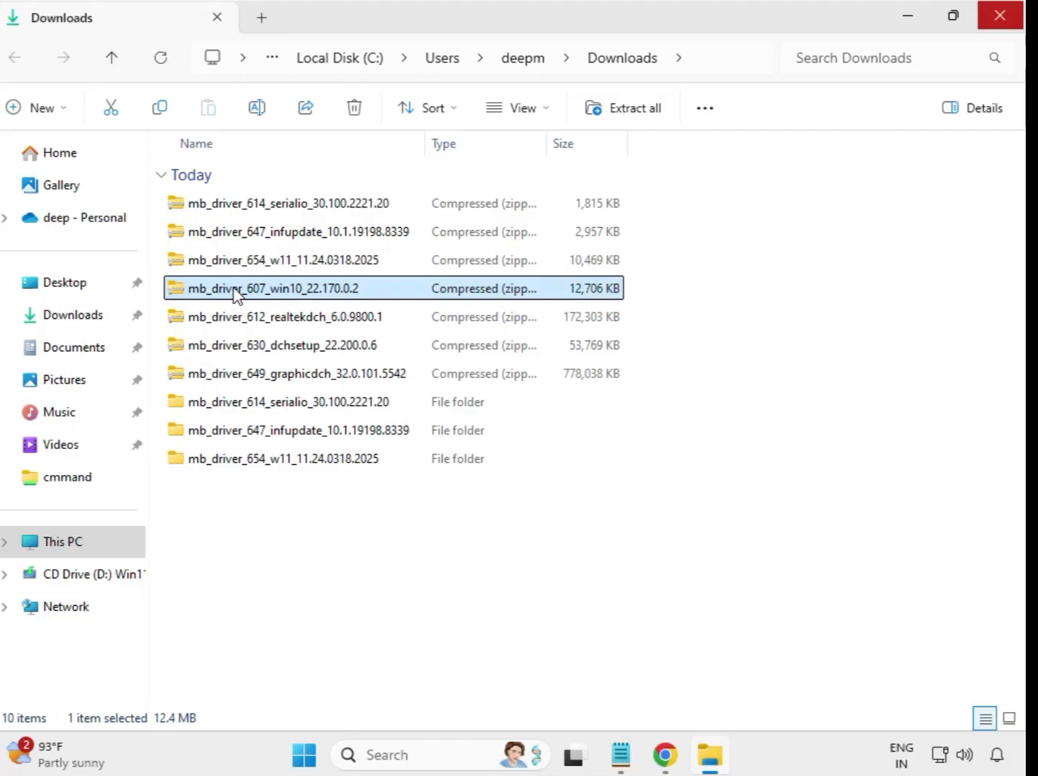
pyautogui.rightClick(236, 294)
pyautogui.click(316, 327)
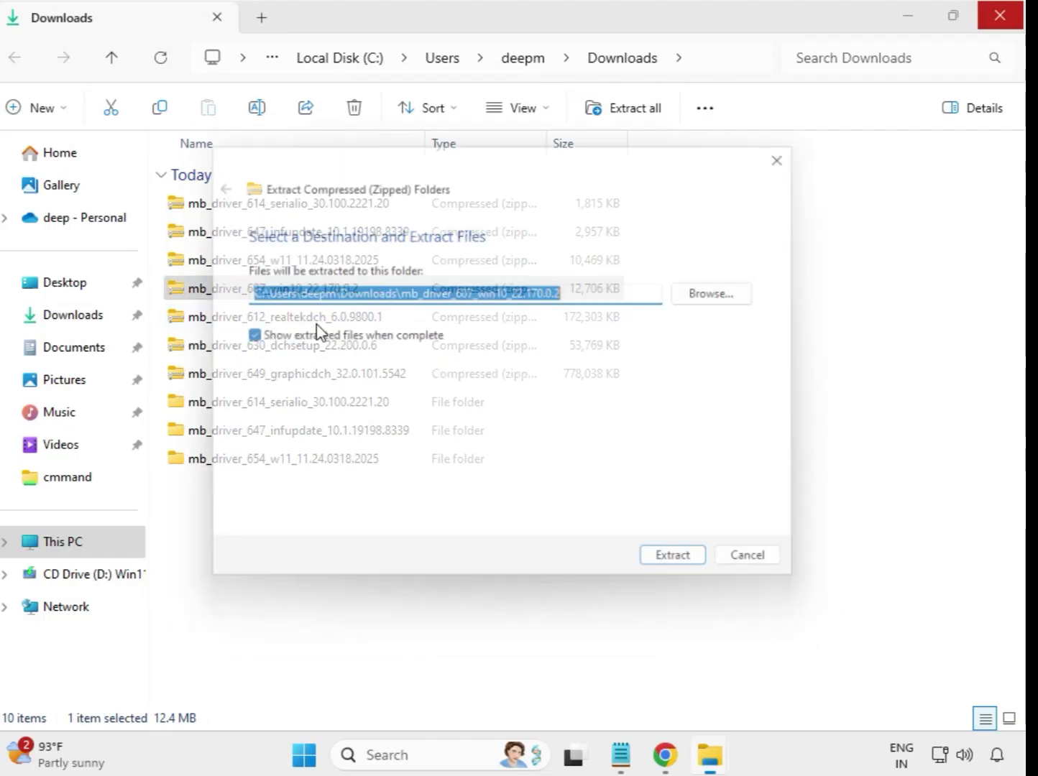
pyautogui.click(695, 573)
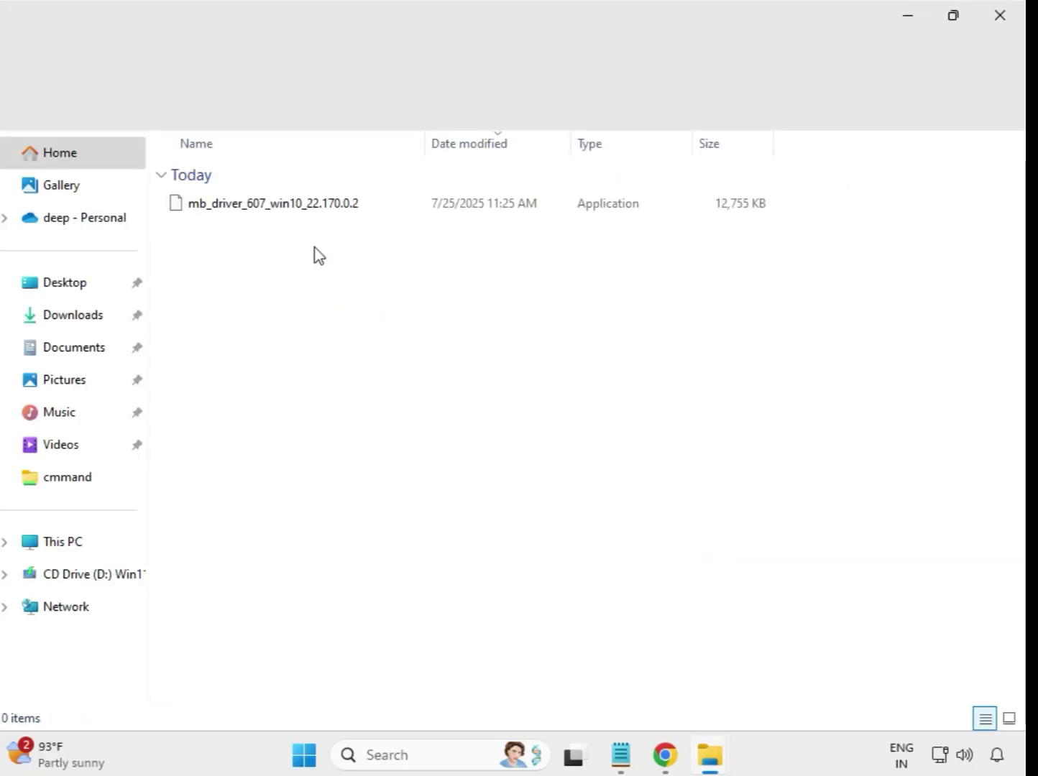
# Step: Close the extracted mb_driver_607 window, extract the mb_driver_612_realtekdch_6.0.9800.1 archive to its default folder in Downloads, and close its extracted window
pyautogui.click(1014, 15)
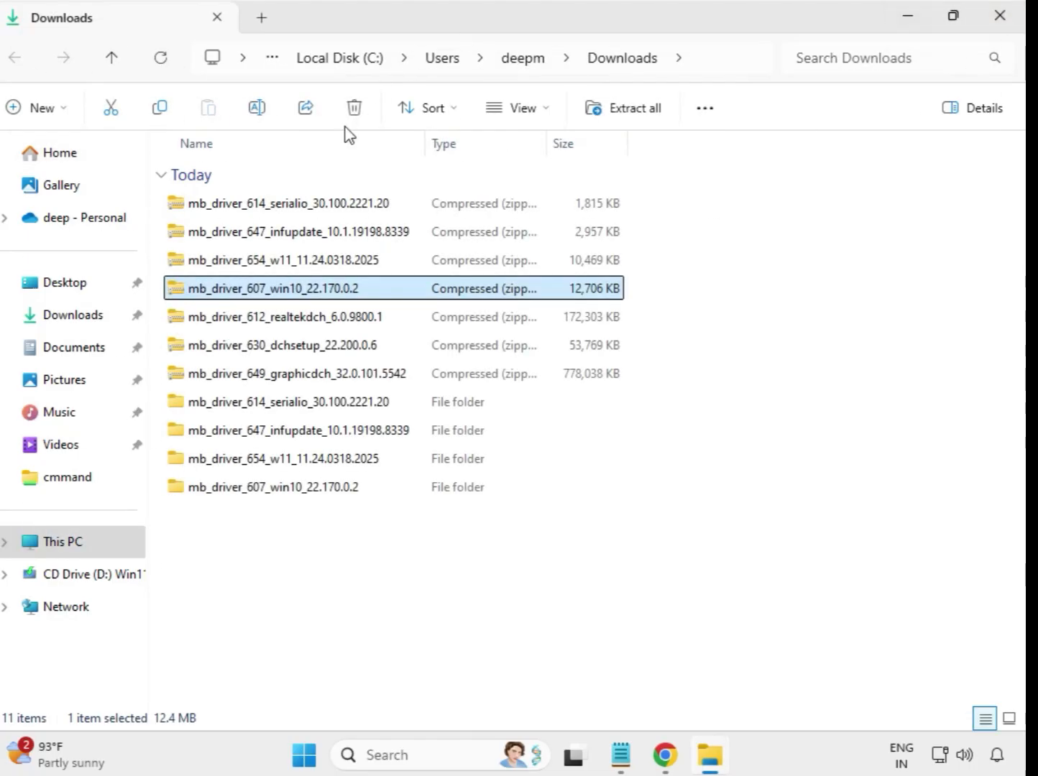
pyautogui.click(294, 324)
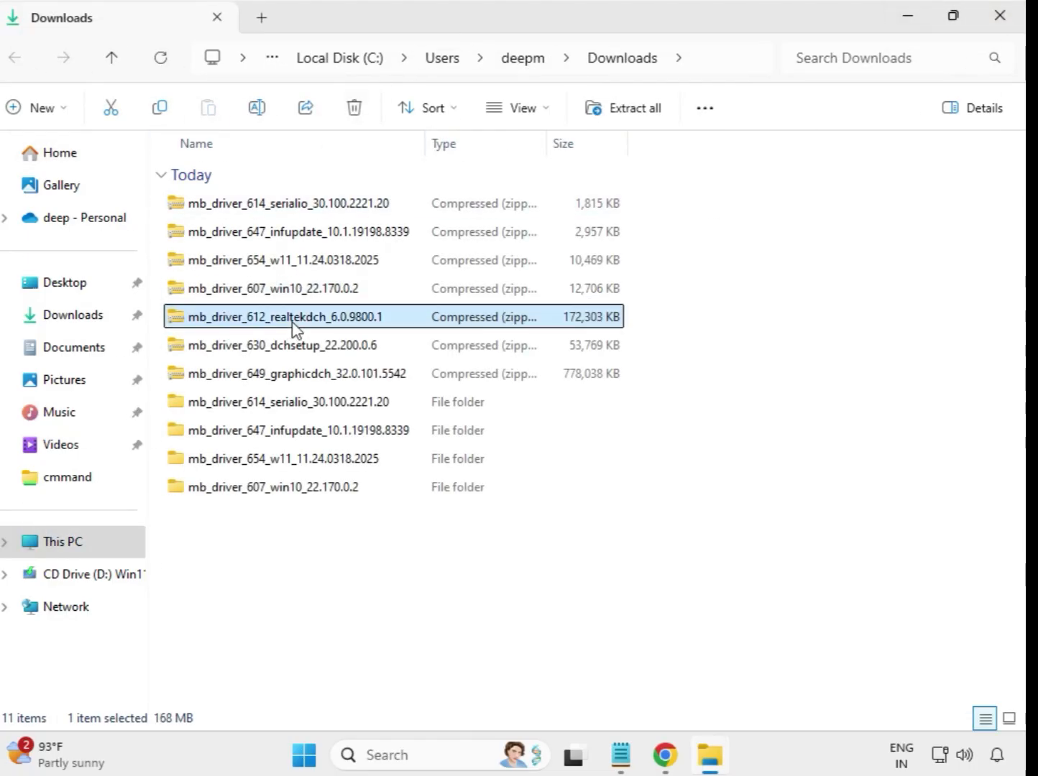
pyautogui.rightClick(294, 325)
pyautogui.click(401, 329)
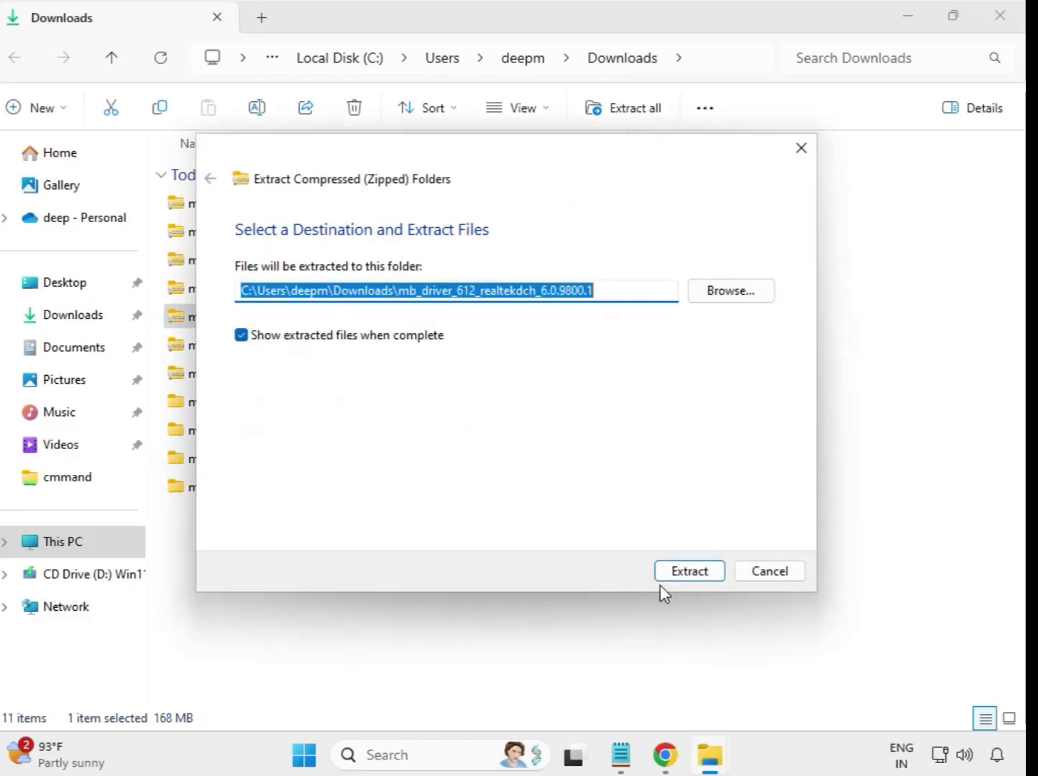
pyautogui.click(680, 575)
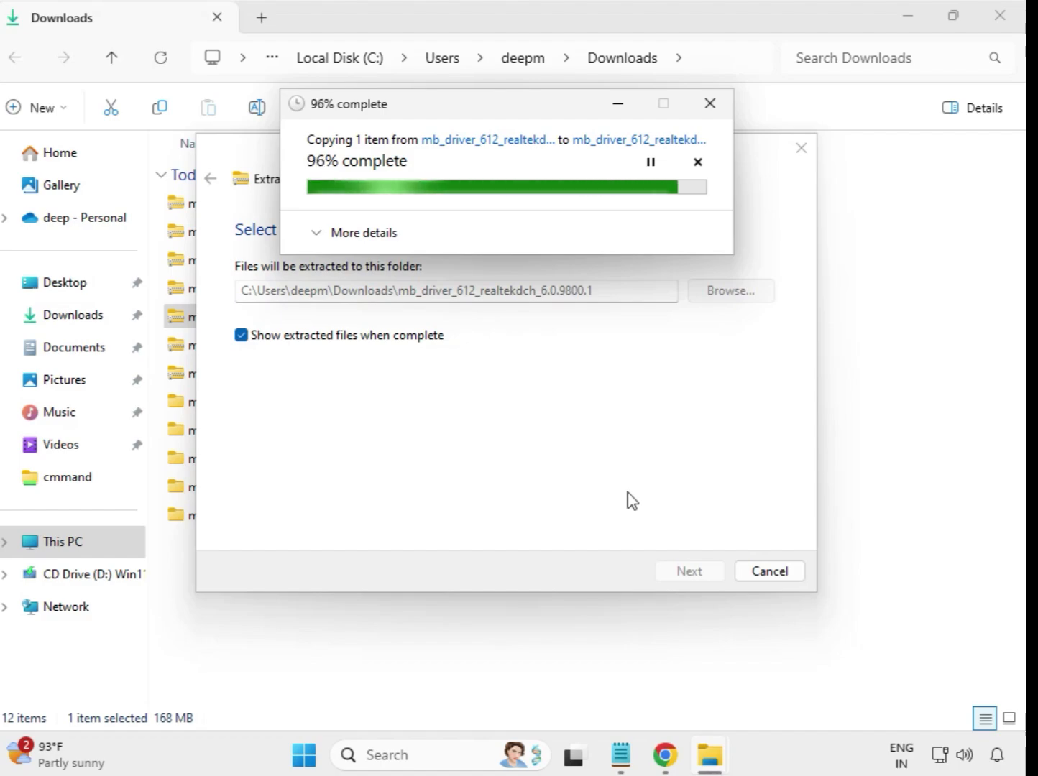
pyautogui.click(1003, 18)
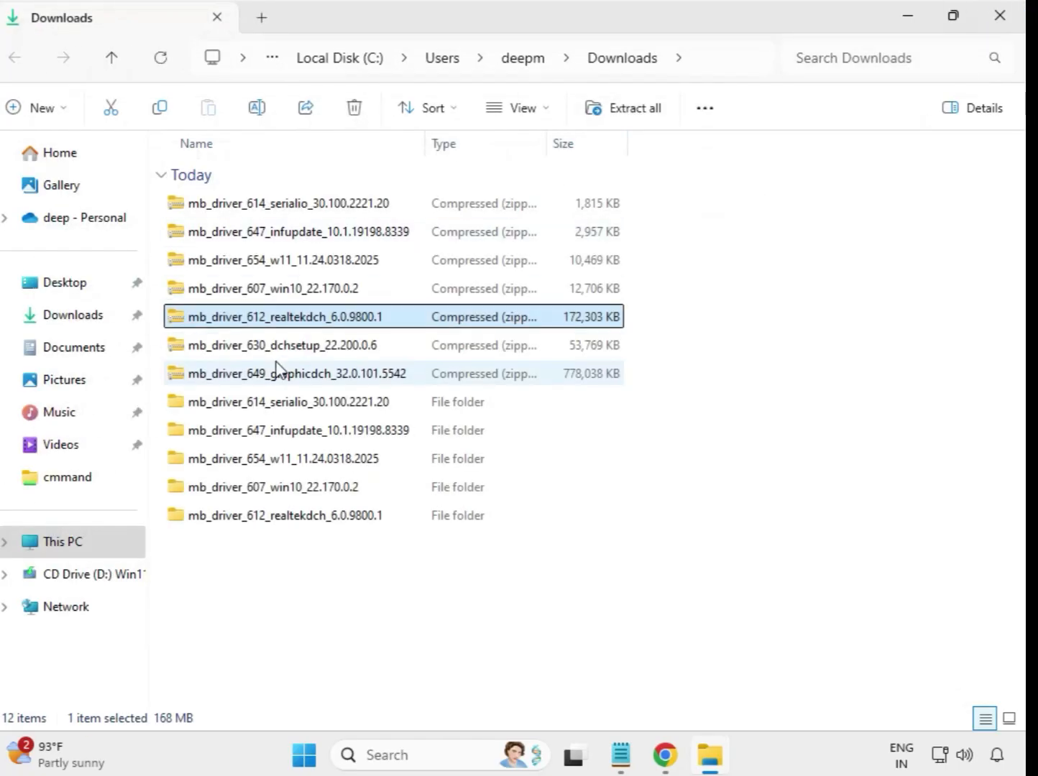
# Step: Extract the mb_driver_630_dchsetup_22.200.0.6 archive to its default folder in Downloads and close the extracted window
pyautogui.click(288, 350)
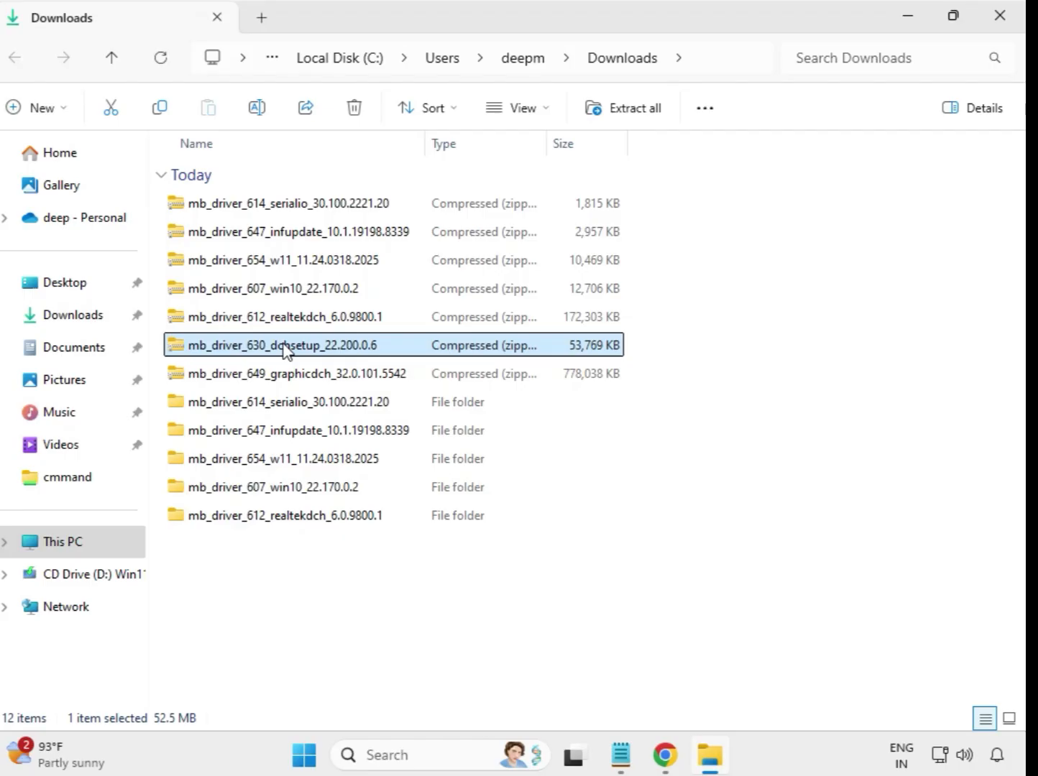
pyautogui.rightClick(288, 352)
pyautogui.click(358, 335)
pyautogui.click(661, 572)
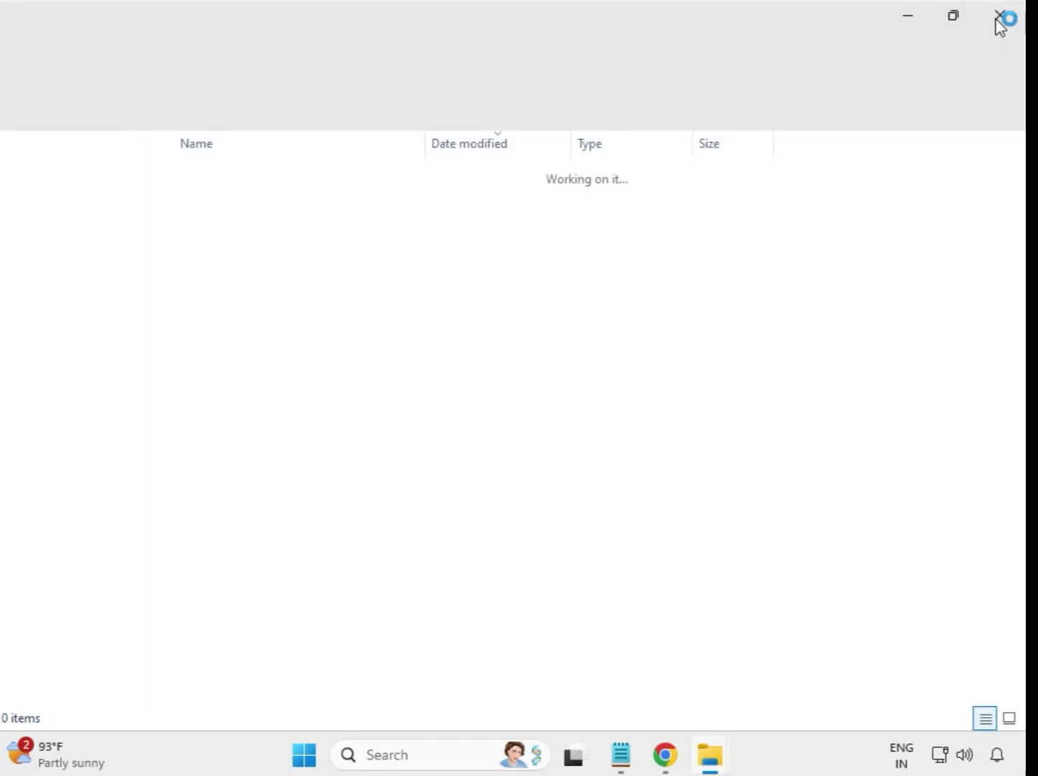
pyautogui.click(998, 21)
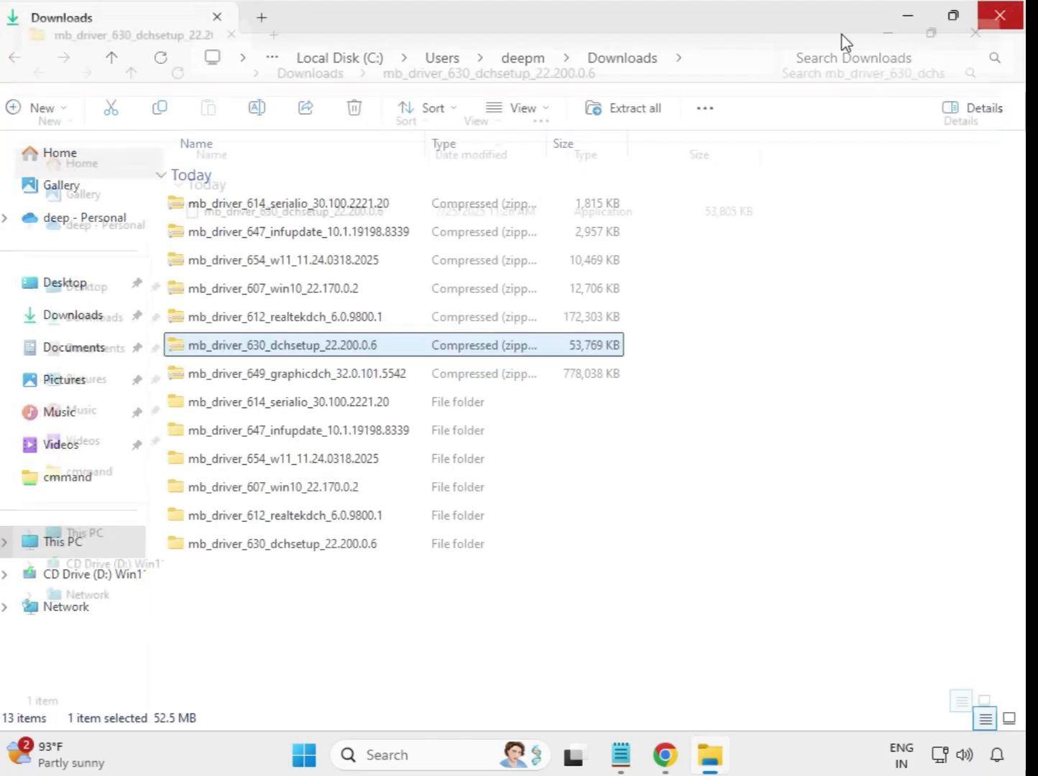
# Step: Extract the mb_driver_649_graphicdch_32.0.101.5542 archive to its default folder in Downloads and close the extracted window
pyautogui.click(314, 381)
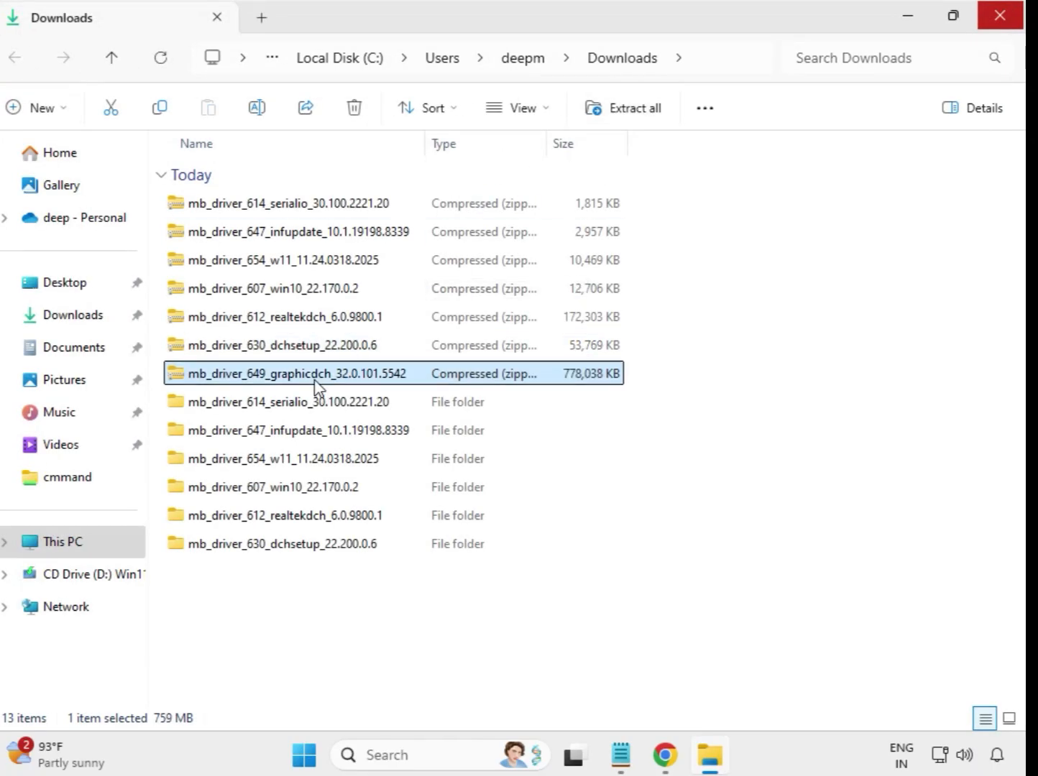
pyautogui.rightClick(313, 381)
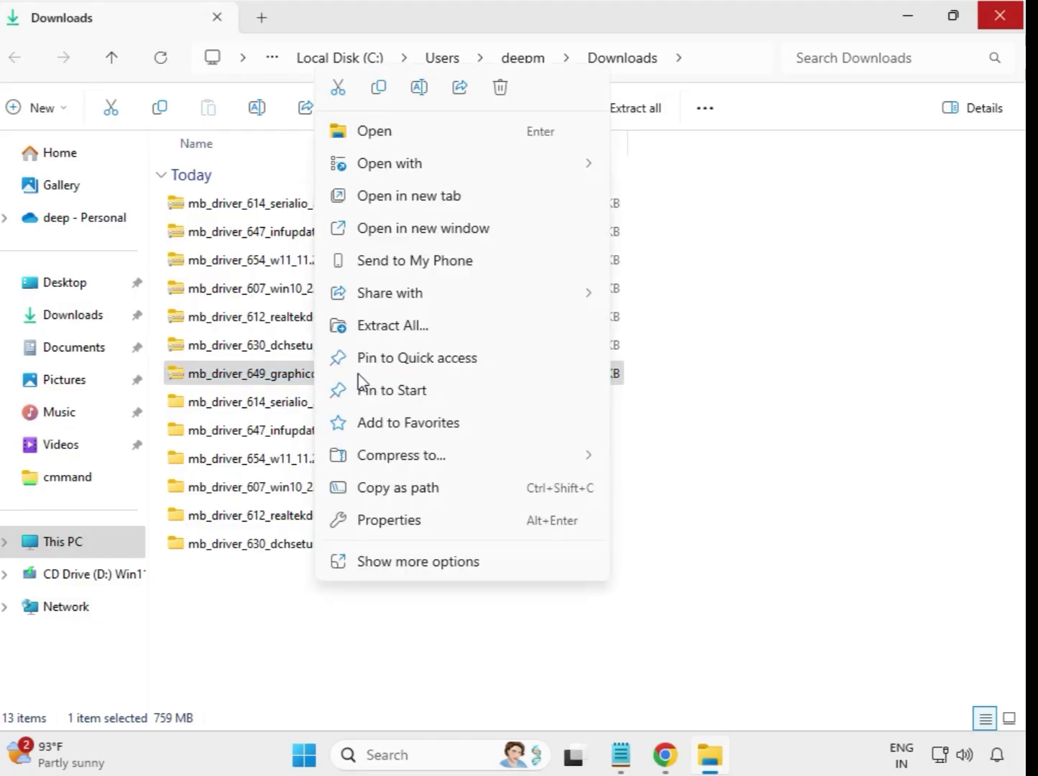
pyautogui.click(410, 329)
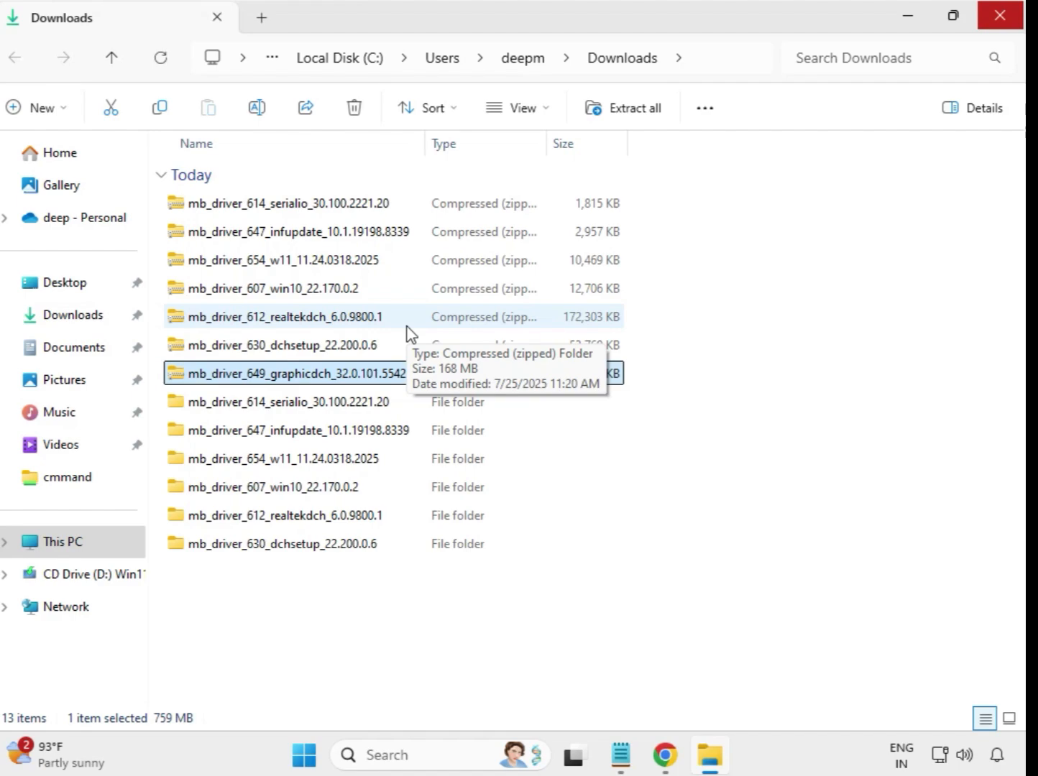
pyautogui.click(687, 574)
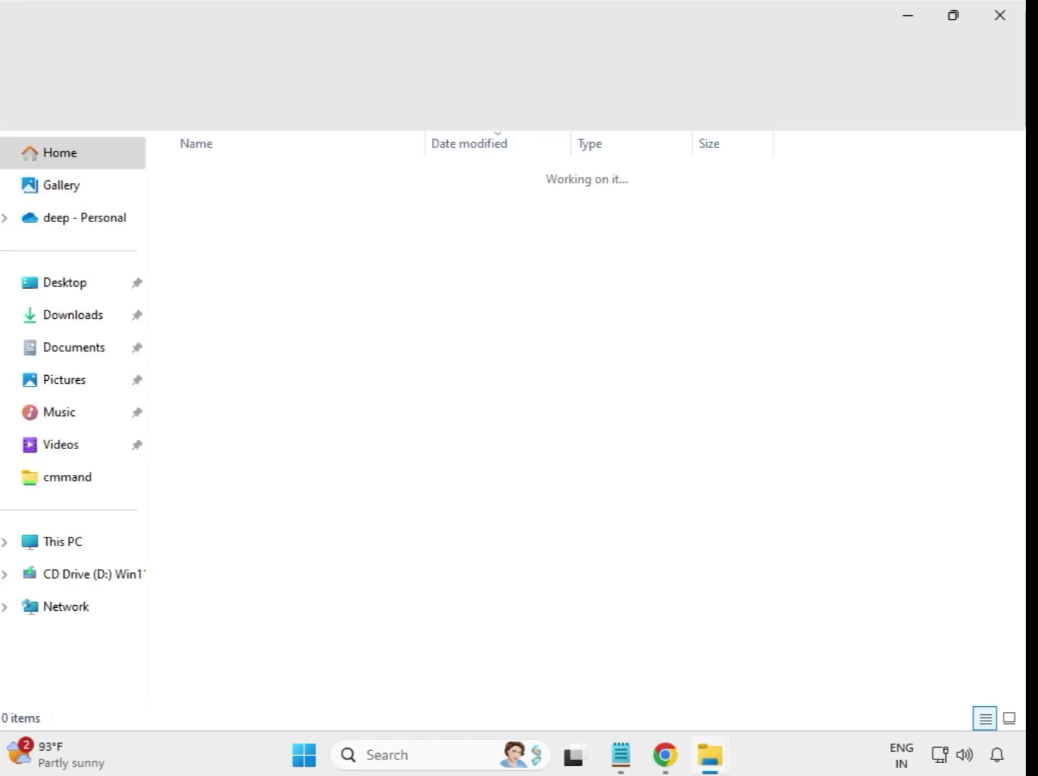
pyautogui.click(999, 17)
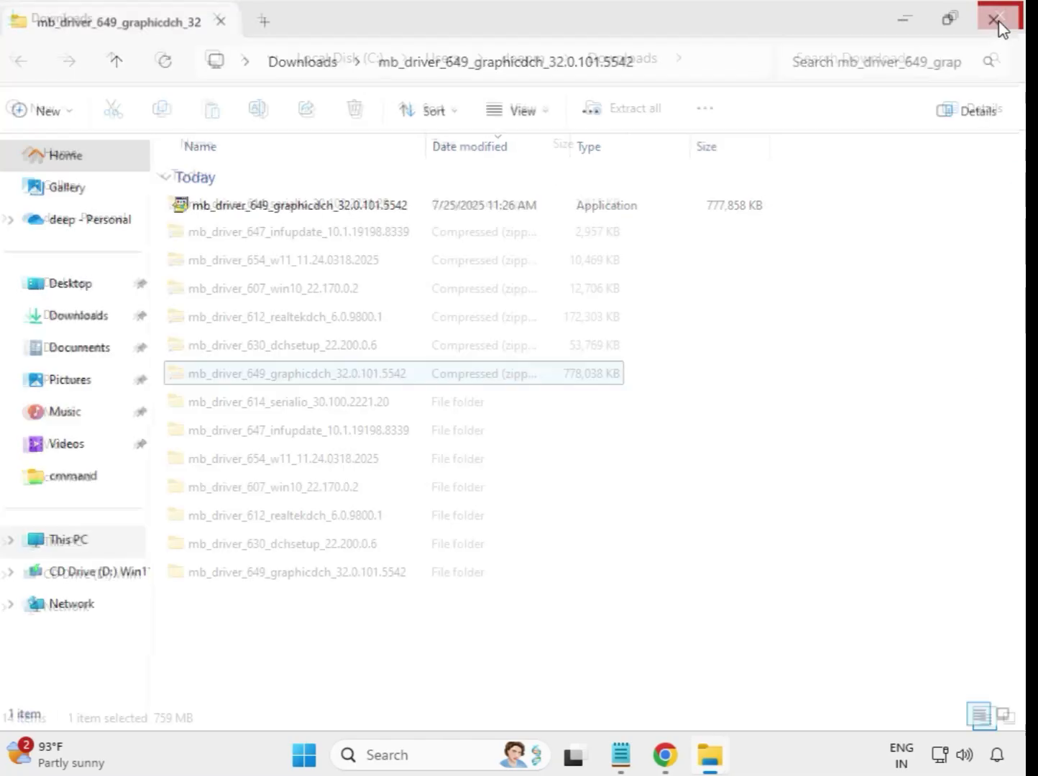
# Step: Refresh the Downloads folder, select all the extracted driver folders together, and clear the selection
pyautogui.click(661, 615)
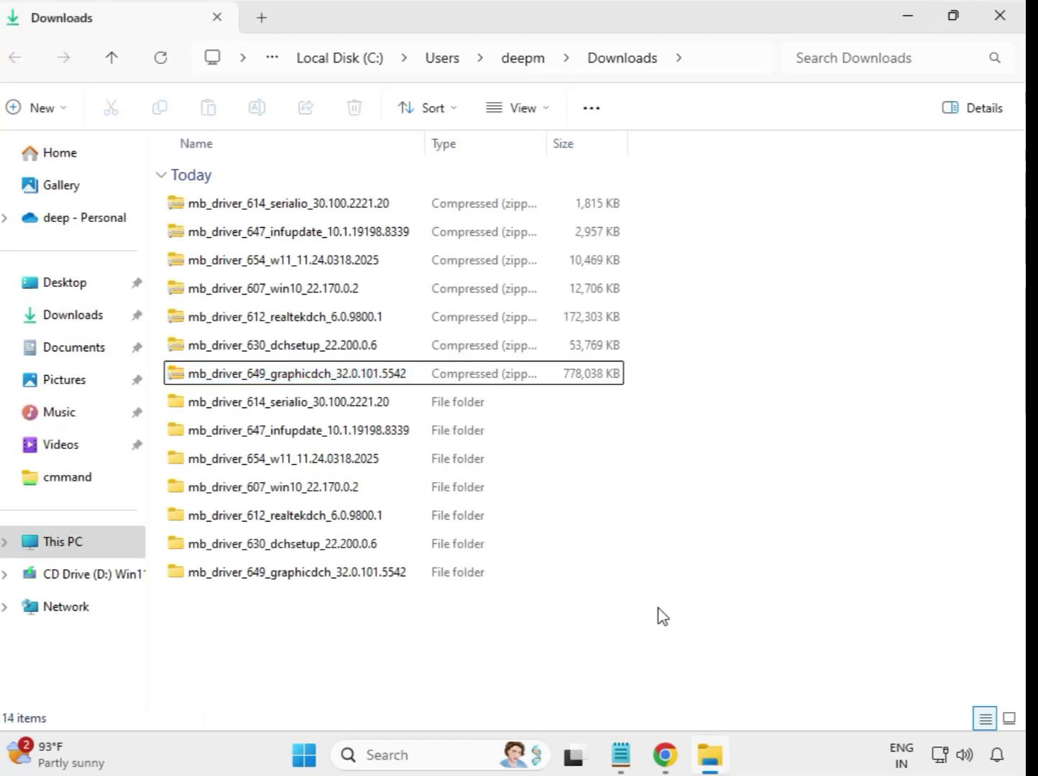
pyautogui.rightClick(382, 619)
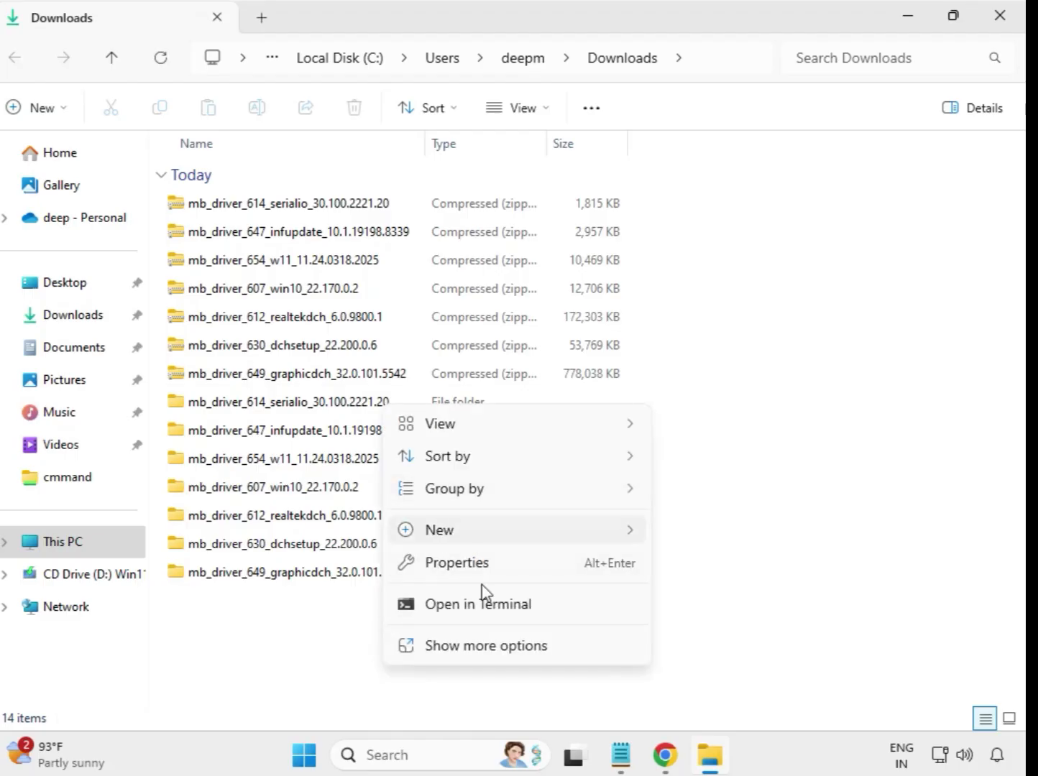
pyautogui.click(502, 647)
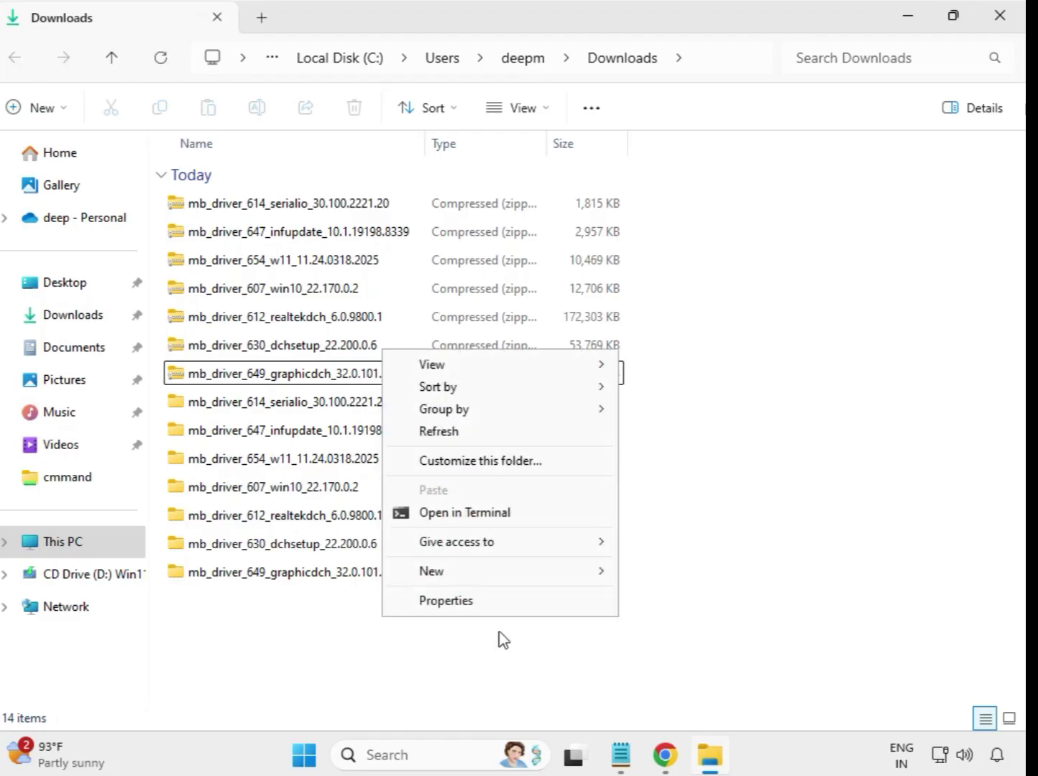
pyautogui.click(448, 434)
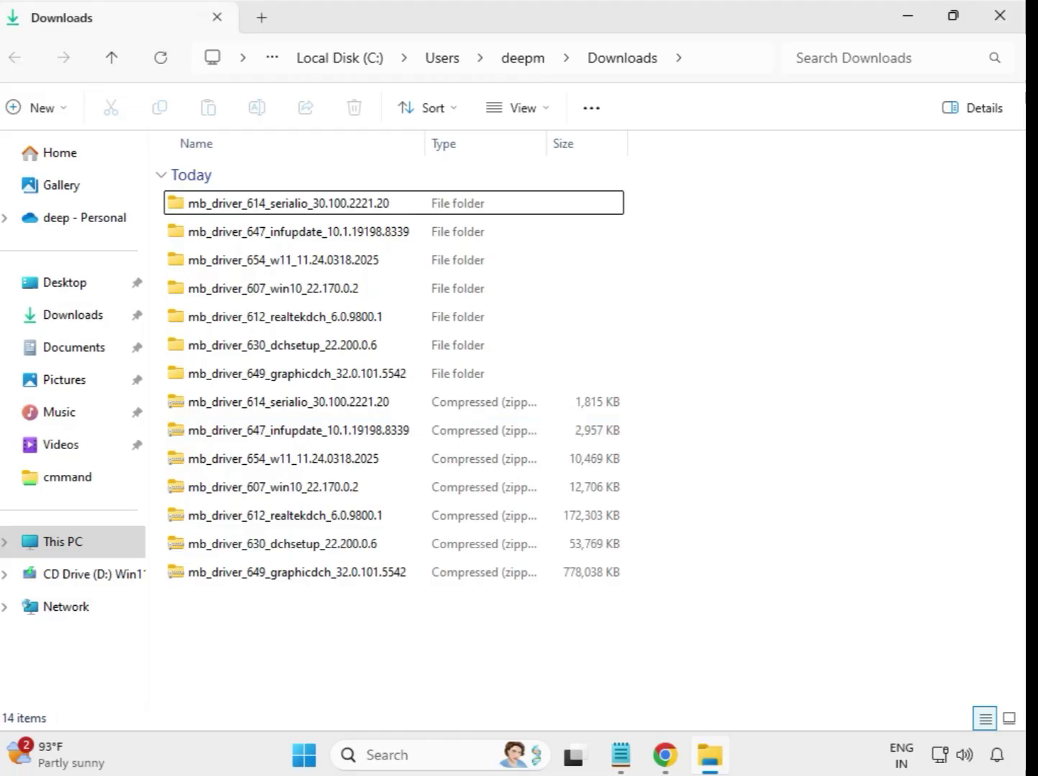
pyautogui.moveTo(636, 370); pyautogui.dragTo(393, 197)
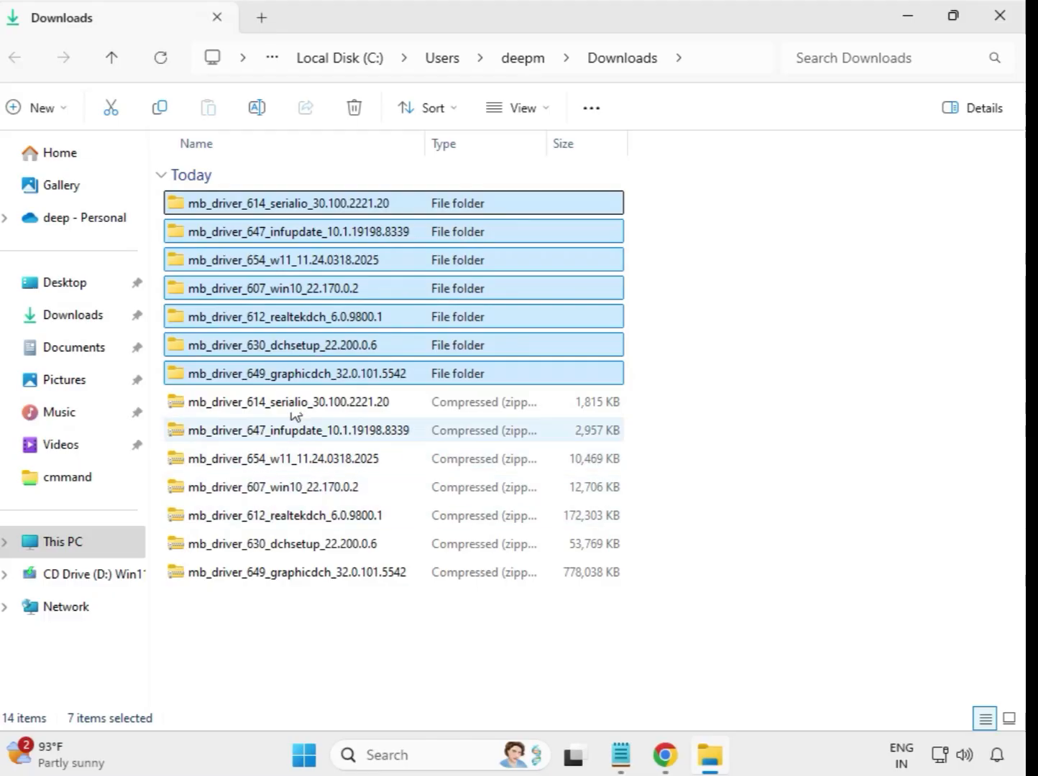
pyautogui.click(665, 248)
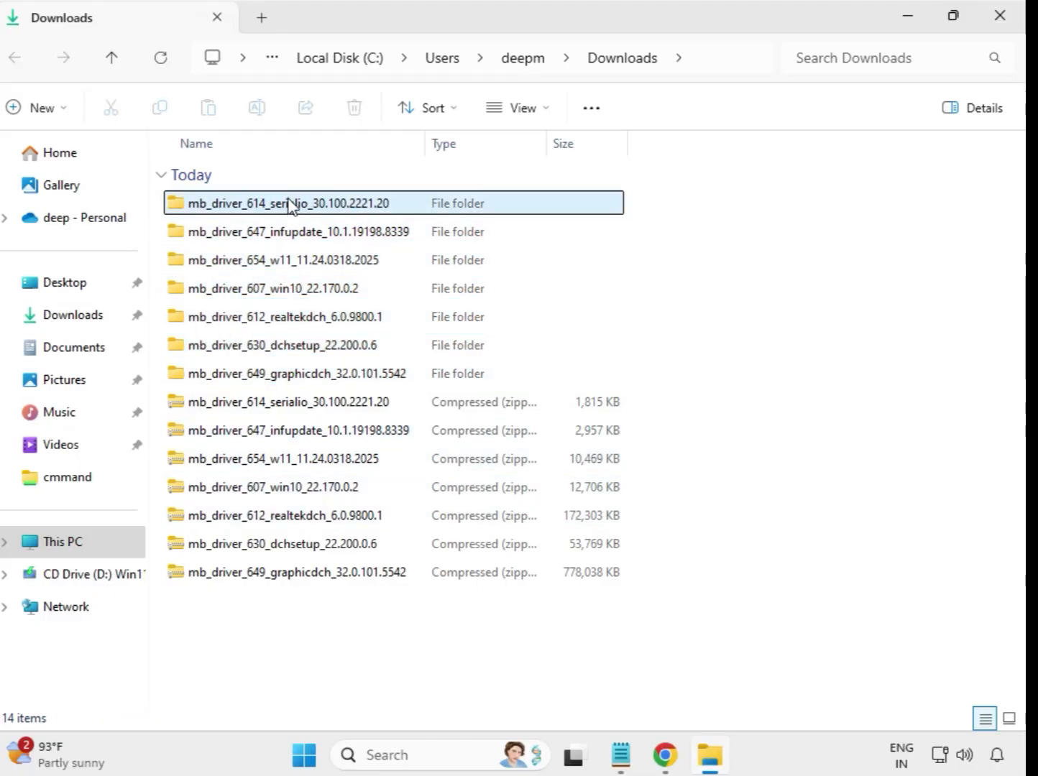
# Step: Run the mb_driver_614_serialio_30.100.2221.20 installer from its extracted folder as administrator, allow its changes, and dismiss the Program Compatibility Assistant
pyautogui.doubleClick(288, 204)
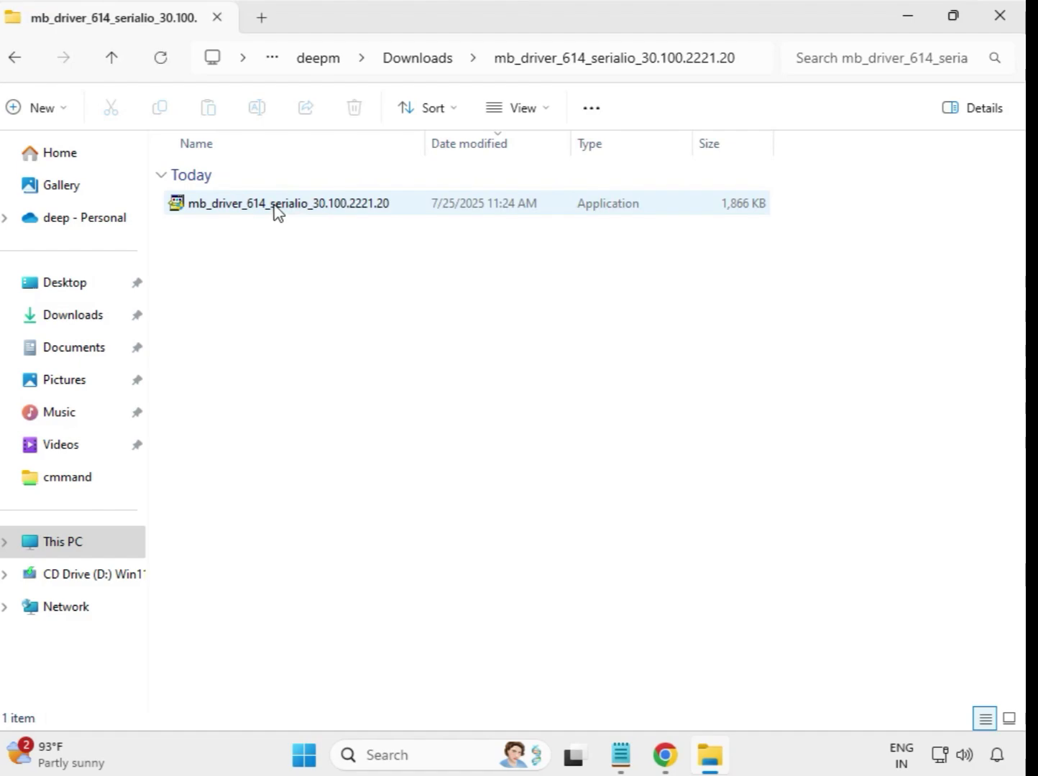
pyautogui.click(277, 204)
pyautogui.rightClick(278, 210)
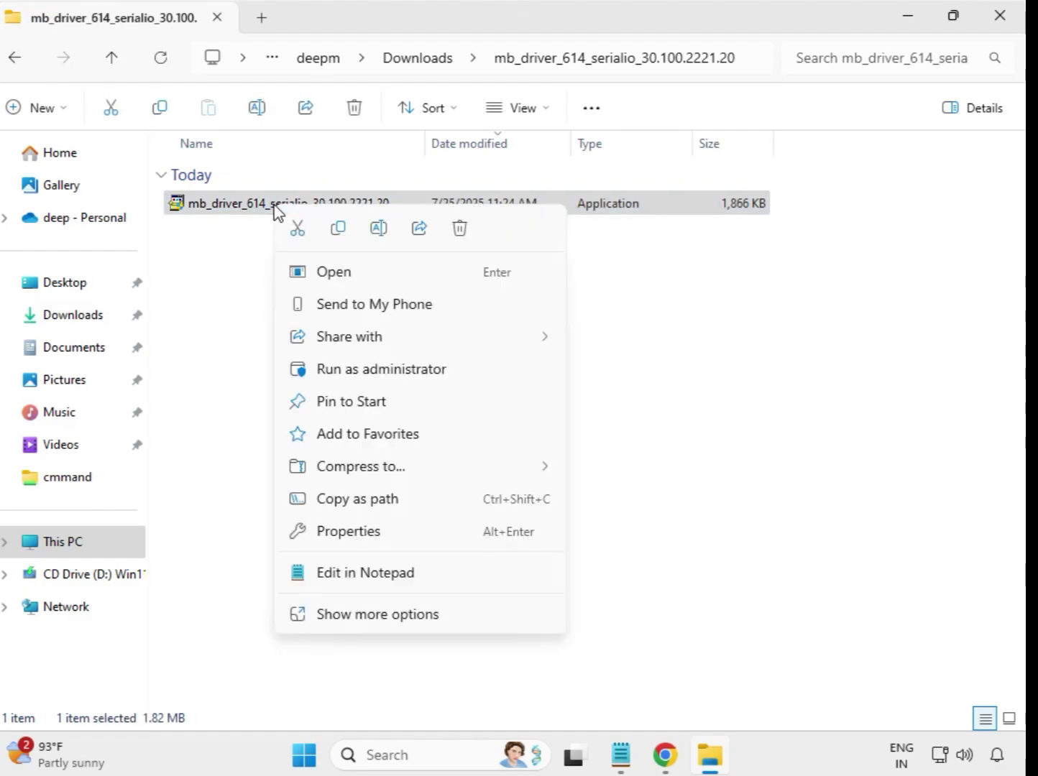
pyautogui.click(366, 371)
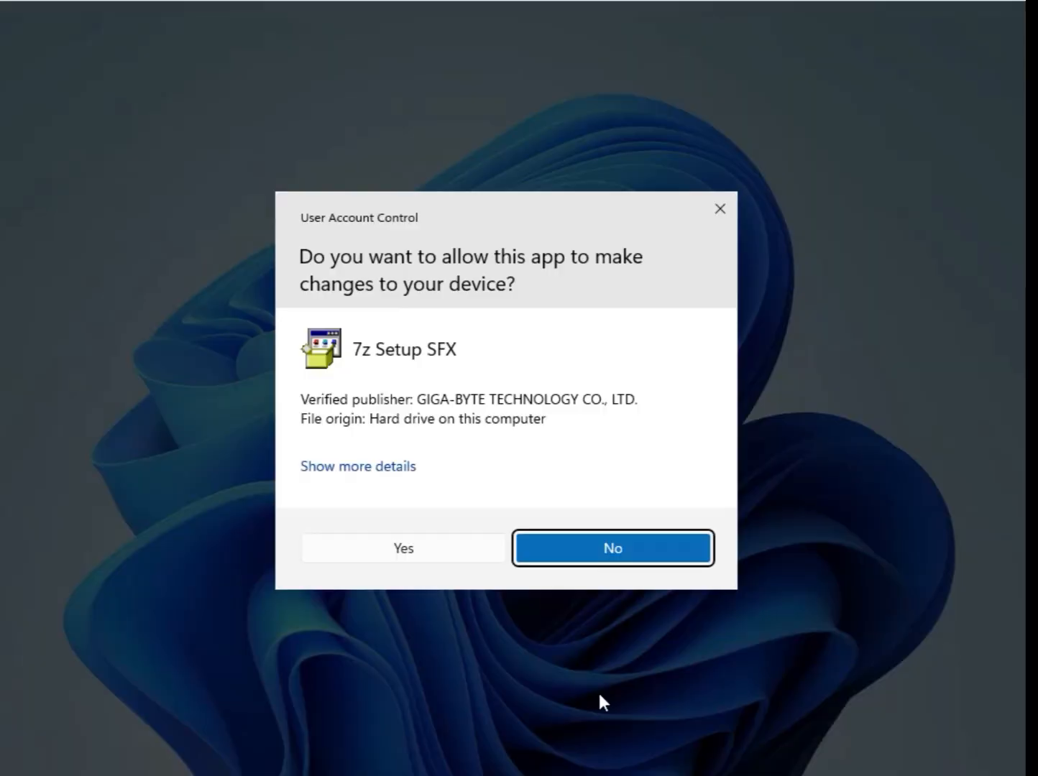
pyautogui.click(418, 550)
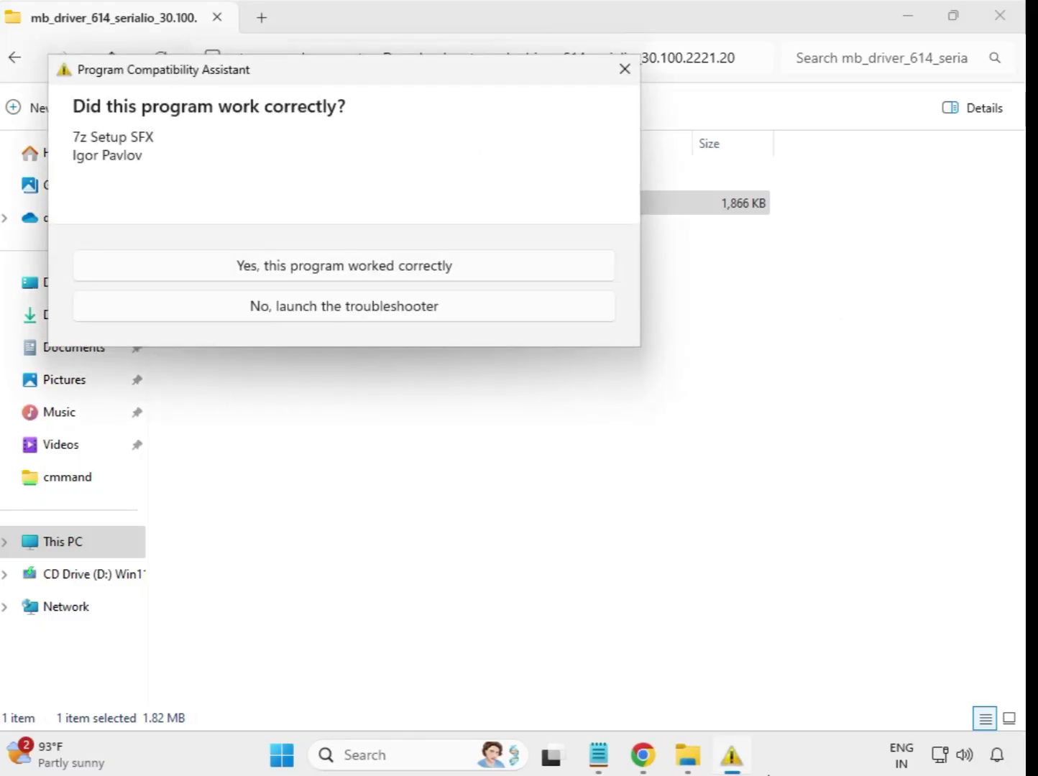
pyautogui.press('Escape')
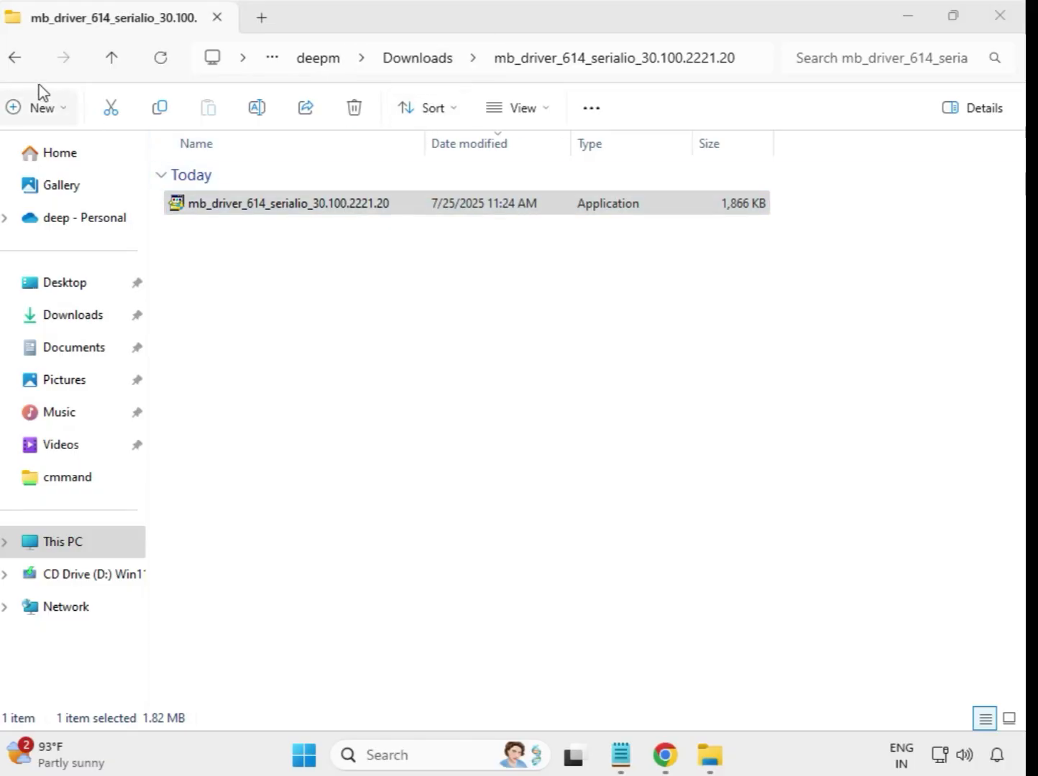
# Step: Return to Downloads and run the mb_driver_647_infupdate_10.1.19198.8339 installer from its extracted folder as administrator, allowing its changes
pyautogui.click(19, 63)
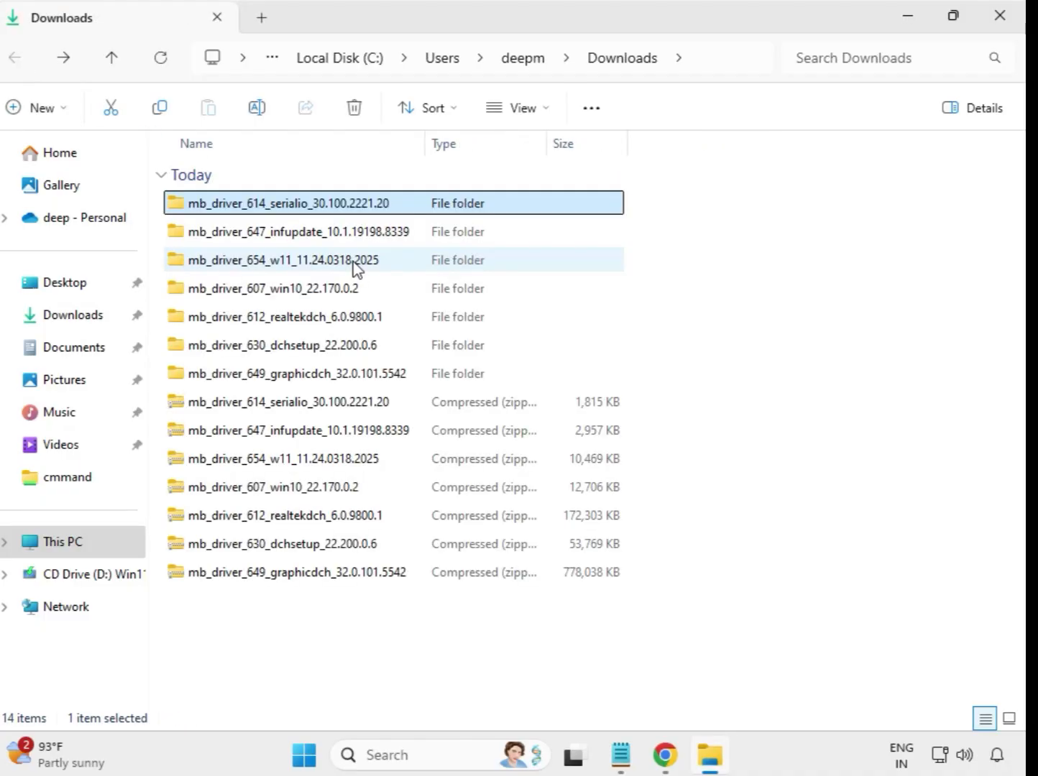
pyautogui.doubleClick(344, 232)
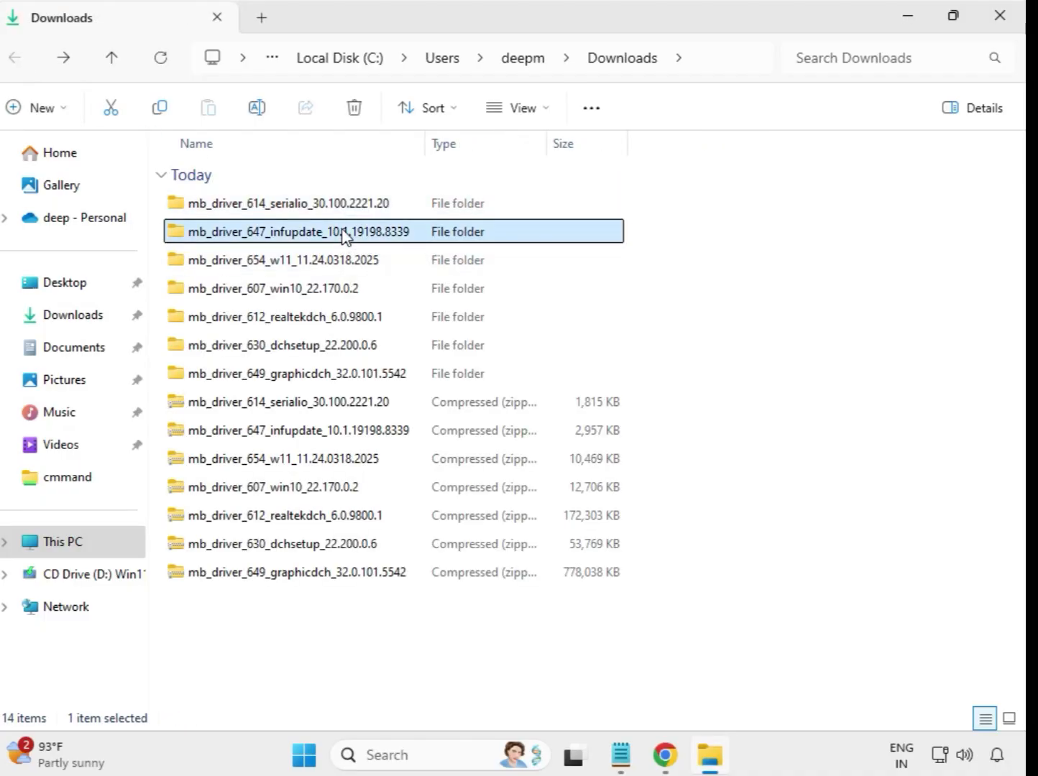
pyautogui.click(345, 211)
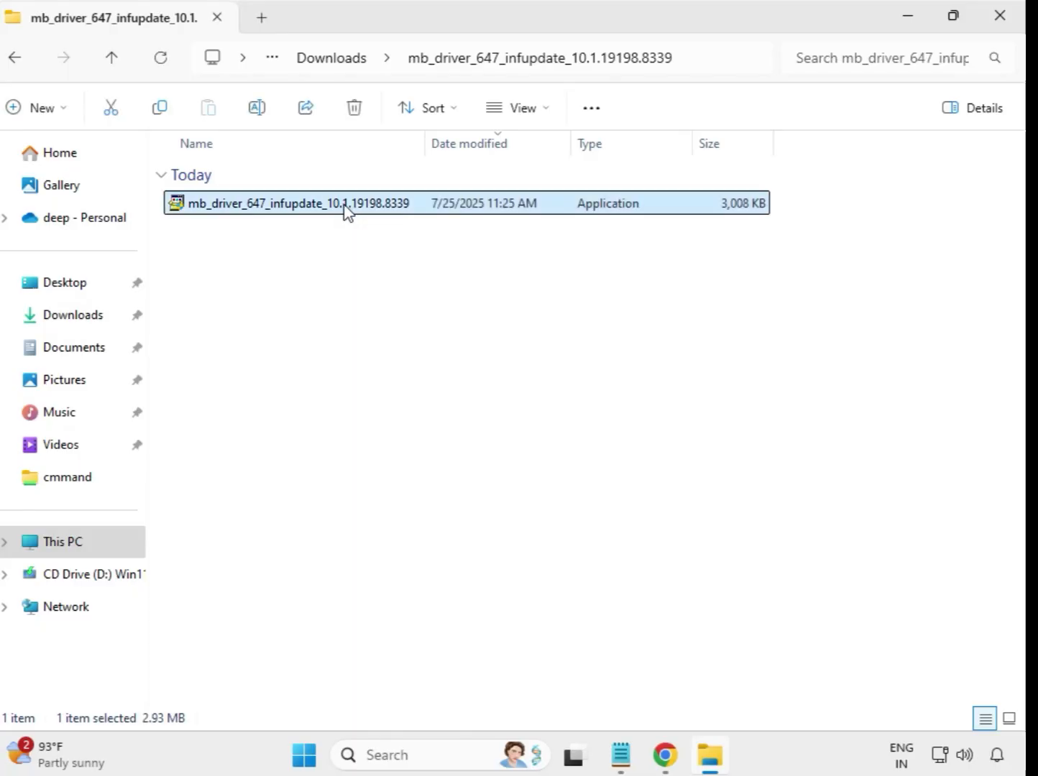
pyautogui.rightClick(345, 212)
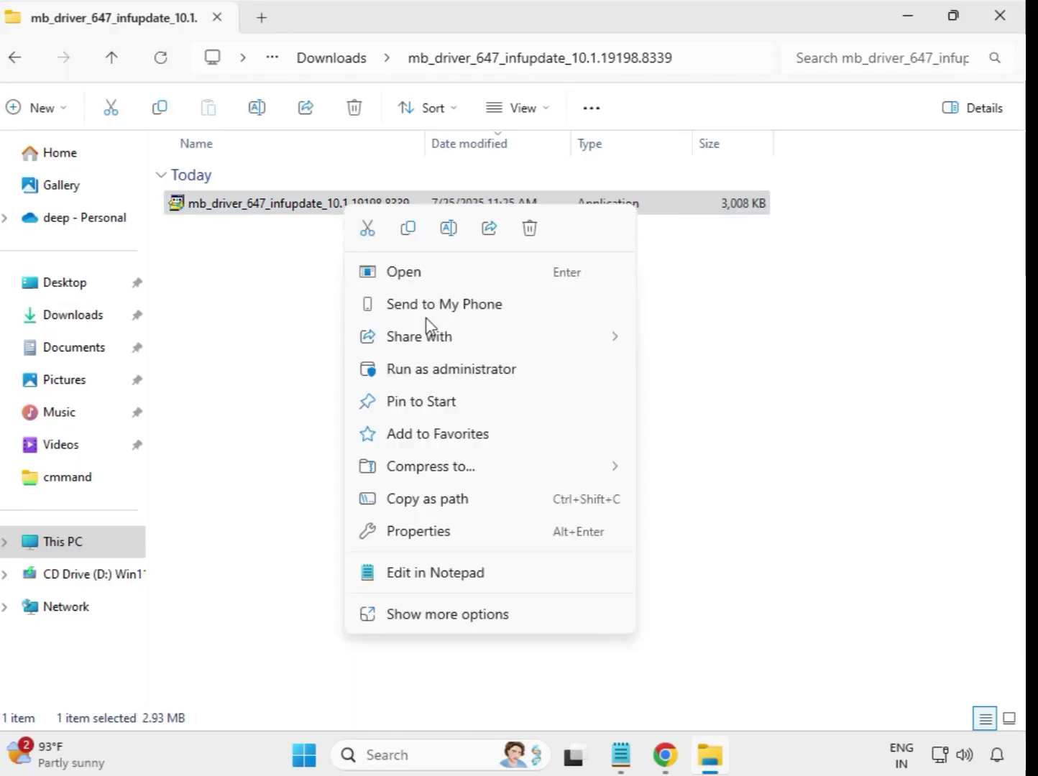
pyautogui.click(459, 370)
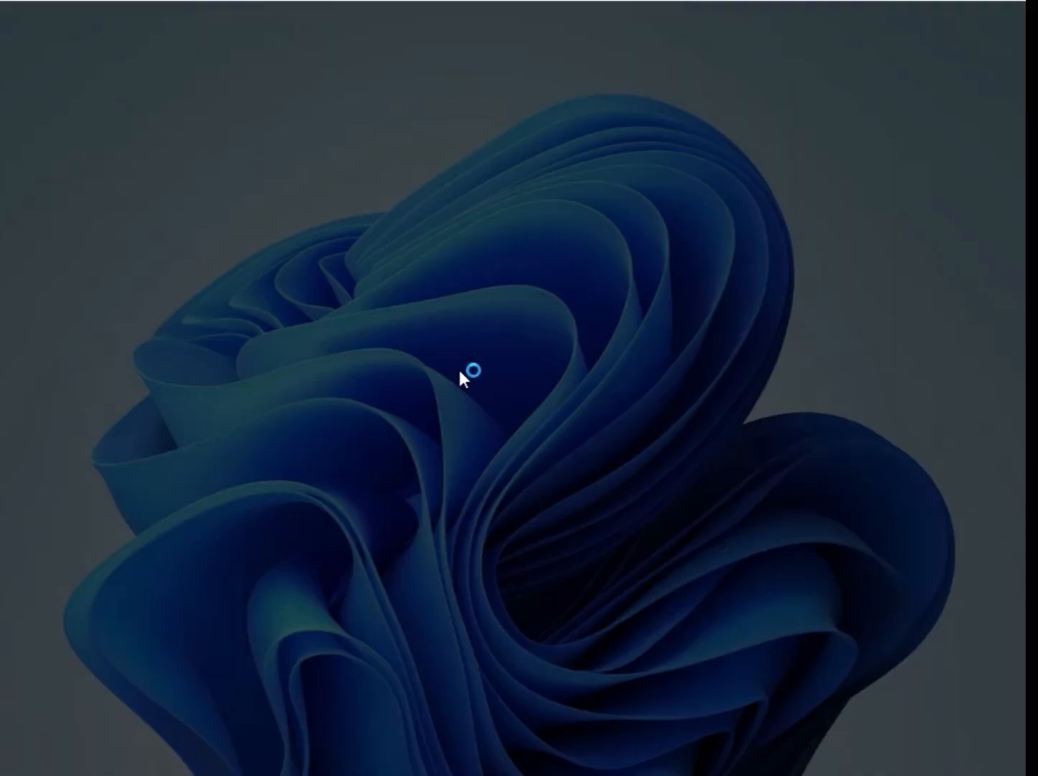
pyautogui.click(471, 558)
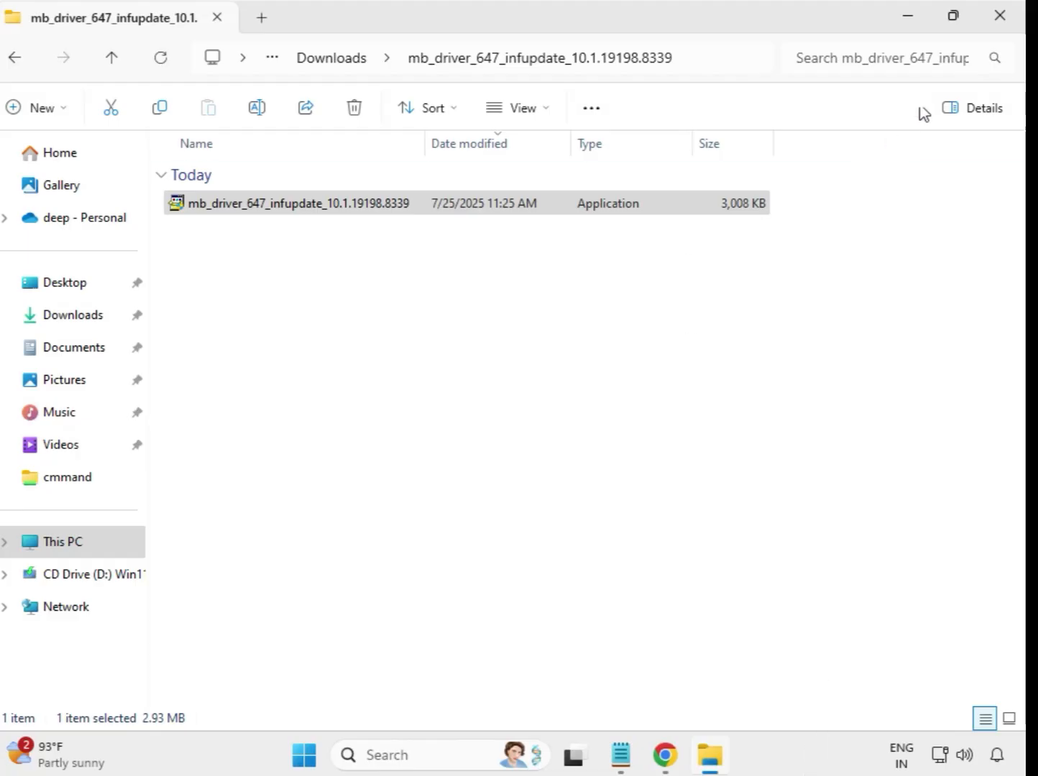
# Step: Return to Downloads and run the mb_driver_654_w11_11.24.0318.2025 installer from its extracted folder as administrator, allowing its changes
pyautogui.click(309, 63)
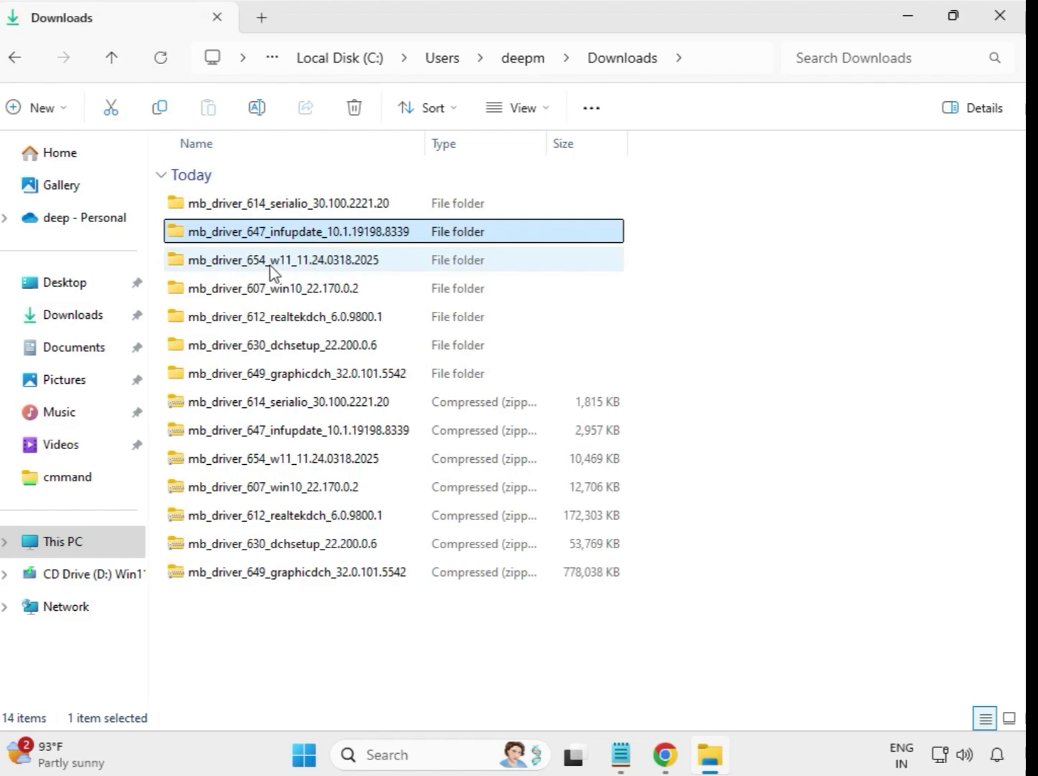
pyautogui.doubleClick(290, 269)
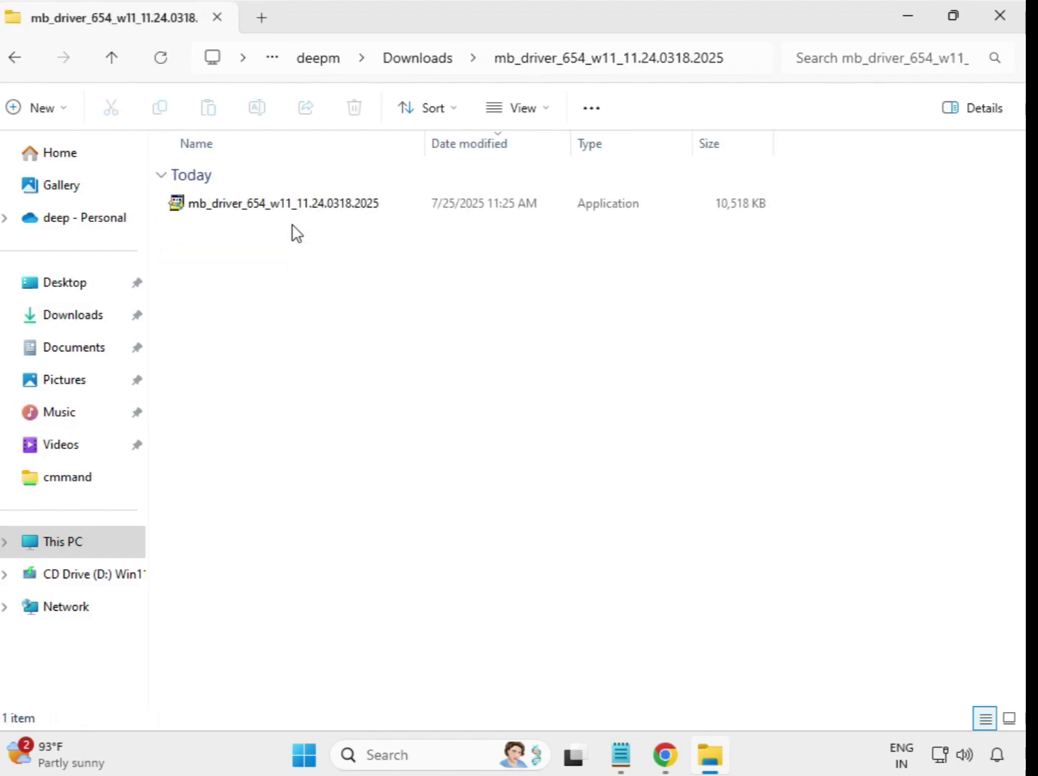
pyautogui.click(302, 210)
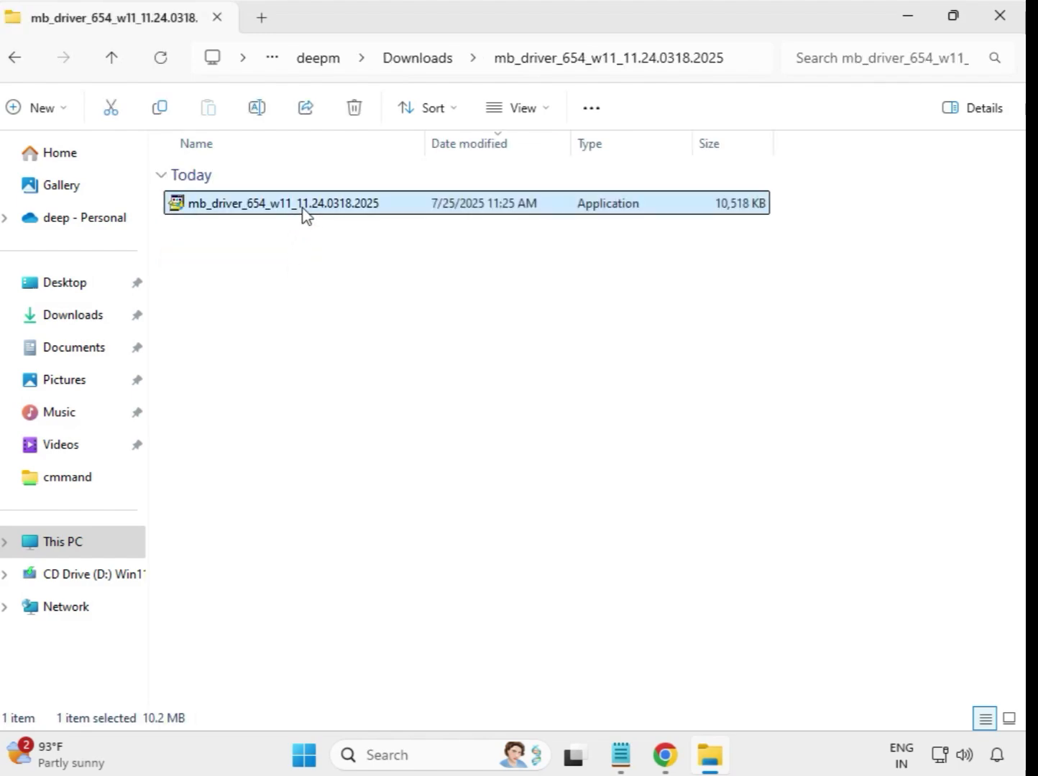
pyautogui.rightClick(302, 212)
pyautogui.click(405, 373)
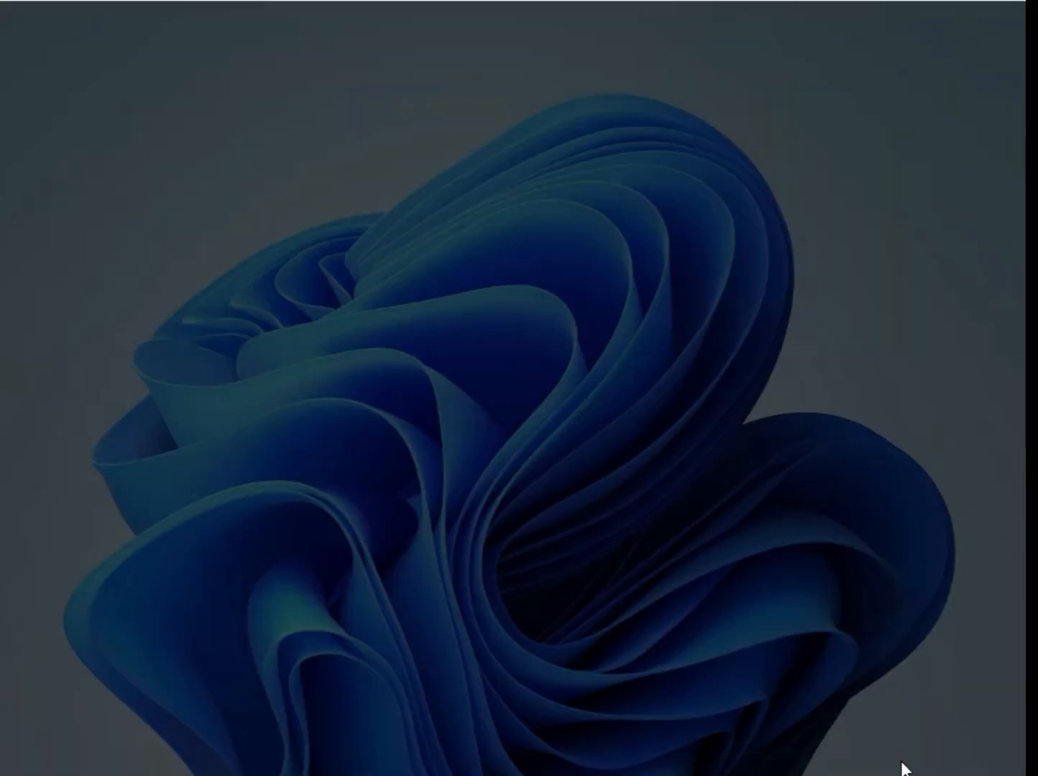
pyautogui.click(425, 554)
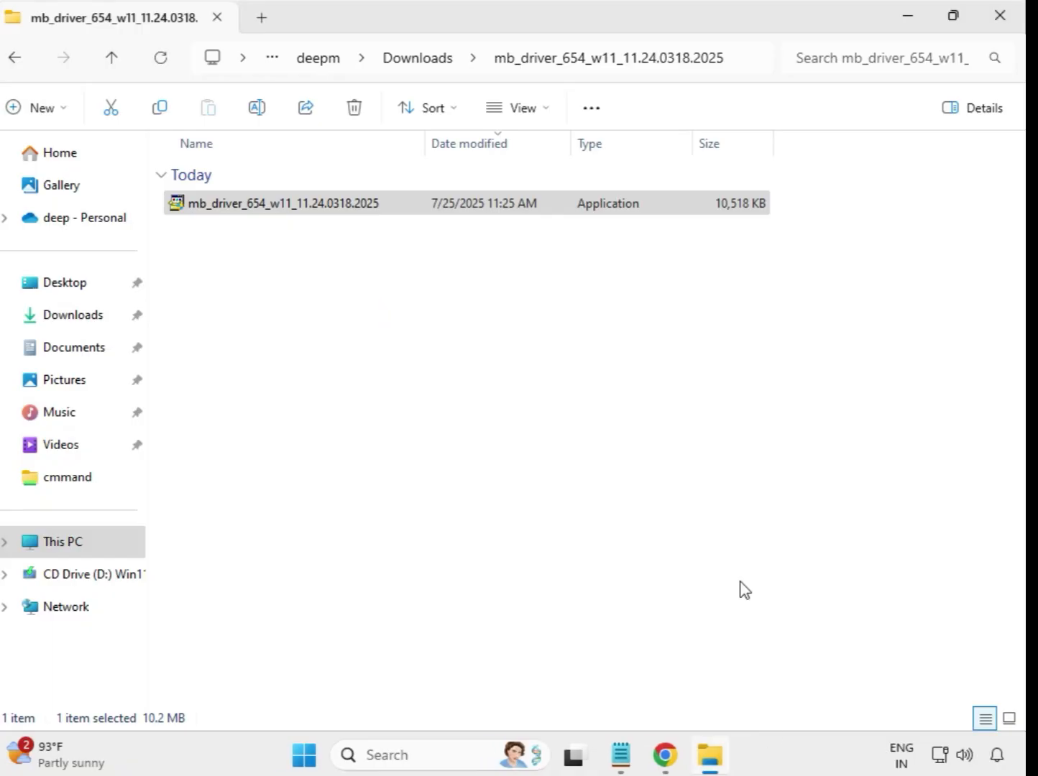
# Step: Return to Downloads and run the mb_driver_607_win10_22.170.0.2 installer from its extracted folder as administrator, allowing its changes
pyautogui.click(421, 64)
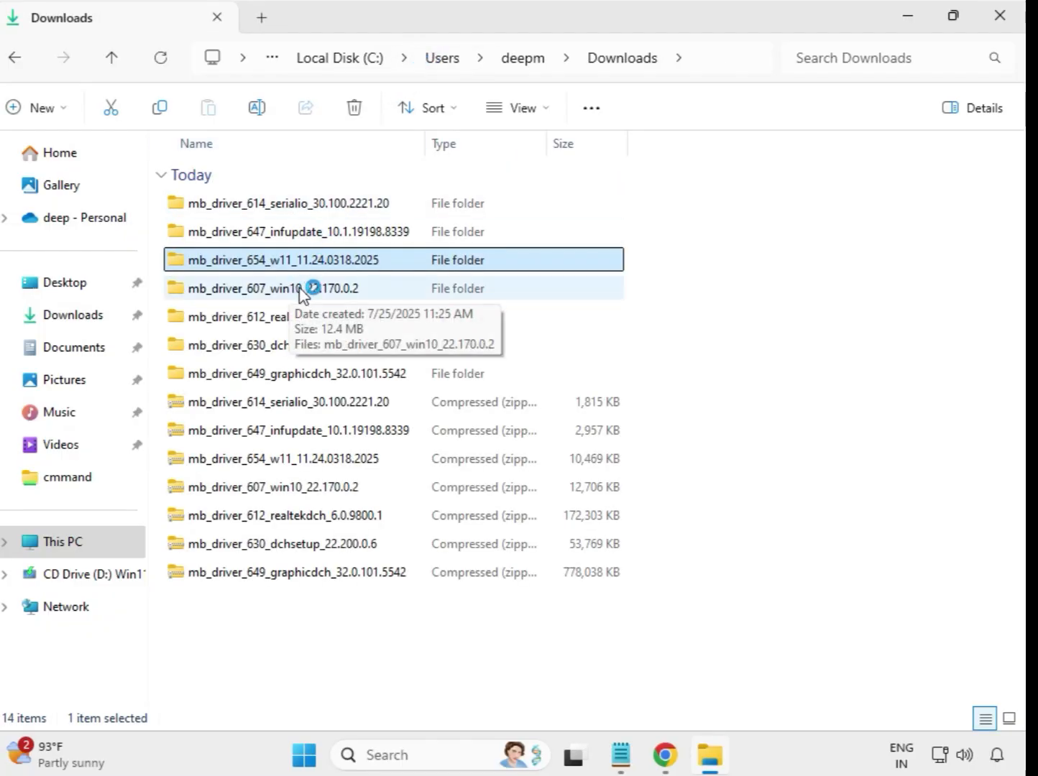
pyautogui.doubleClick(300, 289)
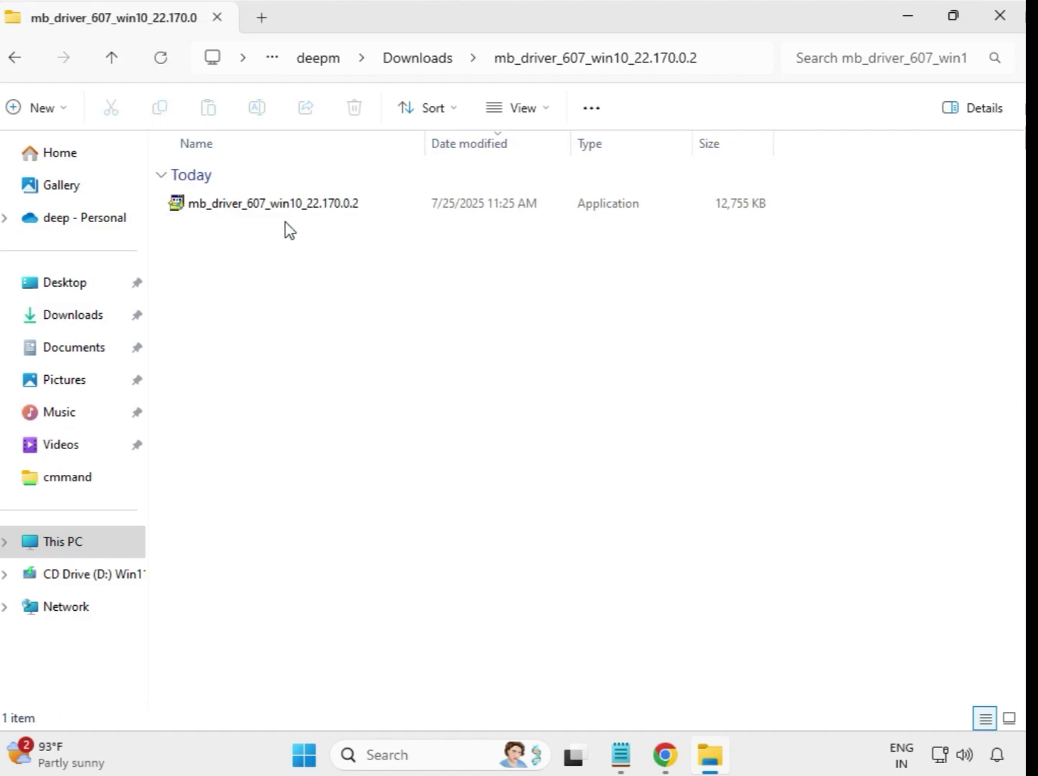
pyautogui.doubleClick(289, 214)
pyautogui.rightClick(287, 212)
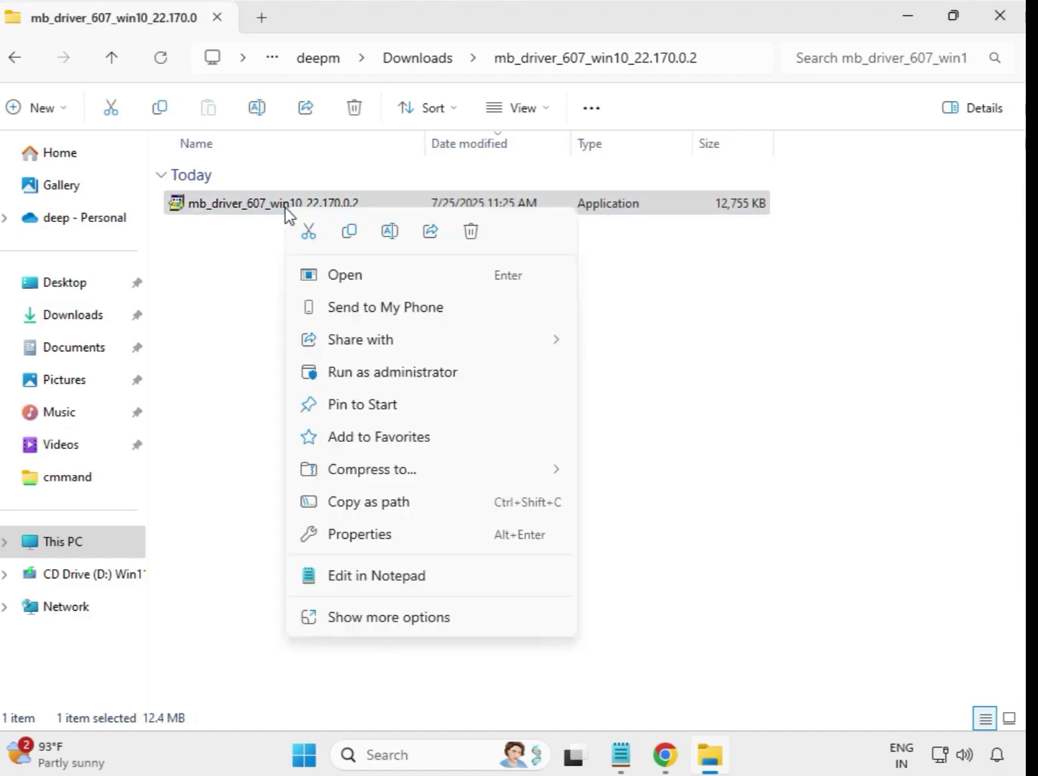
pyautogui.click(371, 372)
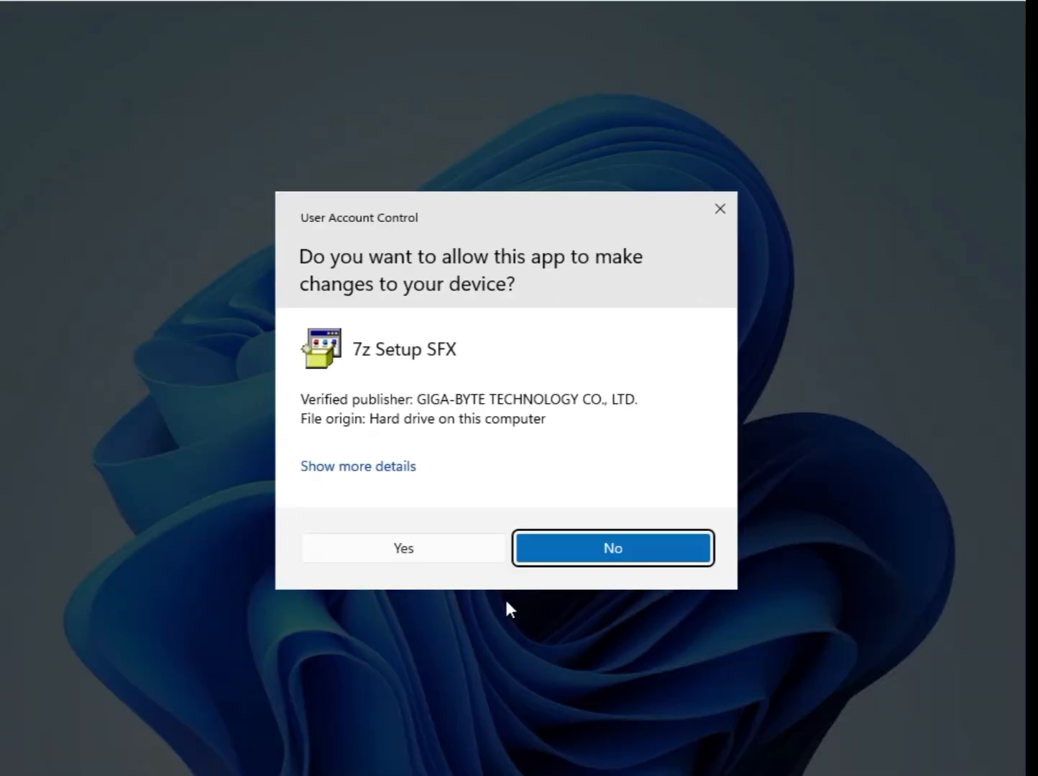
pyautogui.click(425, 548)
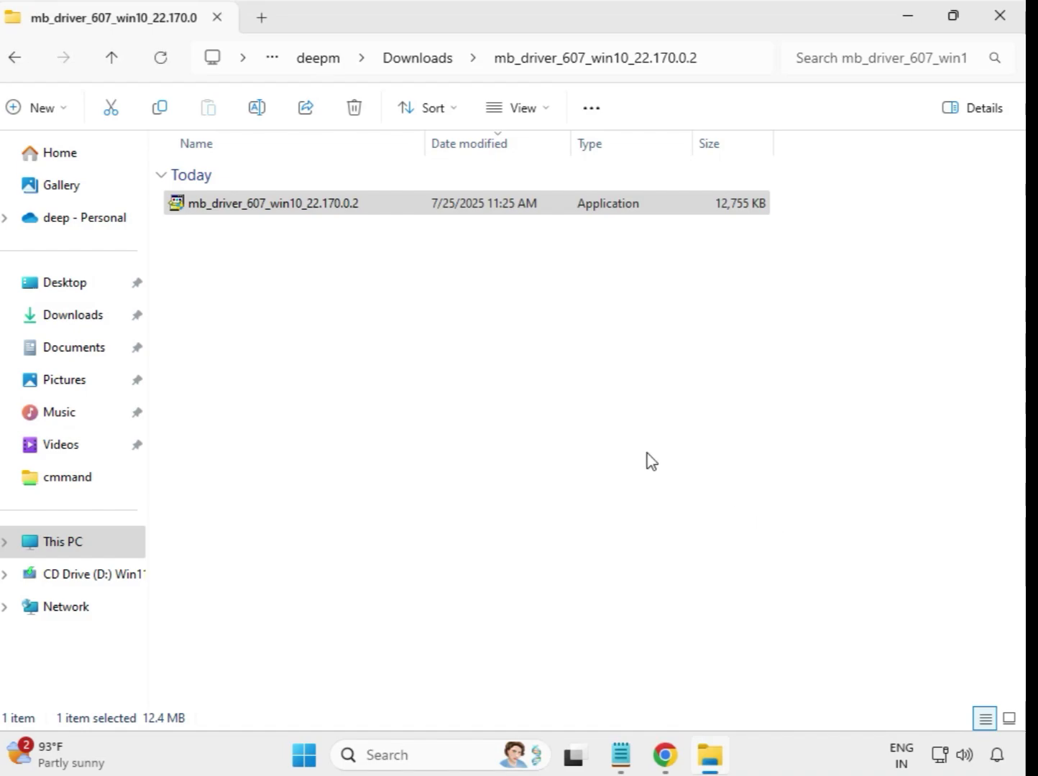
# Step: Return to Downloads and run the mb_driver_612_realtekdch_6.0.9800.1 installer from its extracted folder as administrator, allowing its changes
pyautogui.click(414, 61)
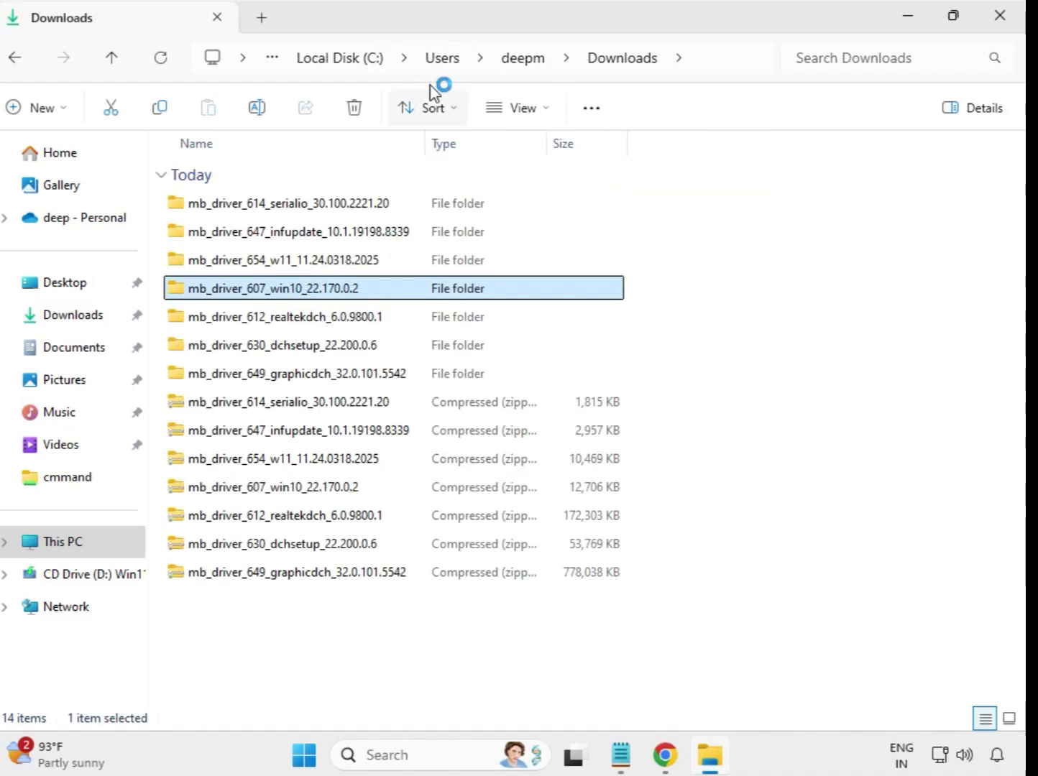
pyautogui.click(354, 319)
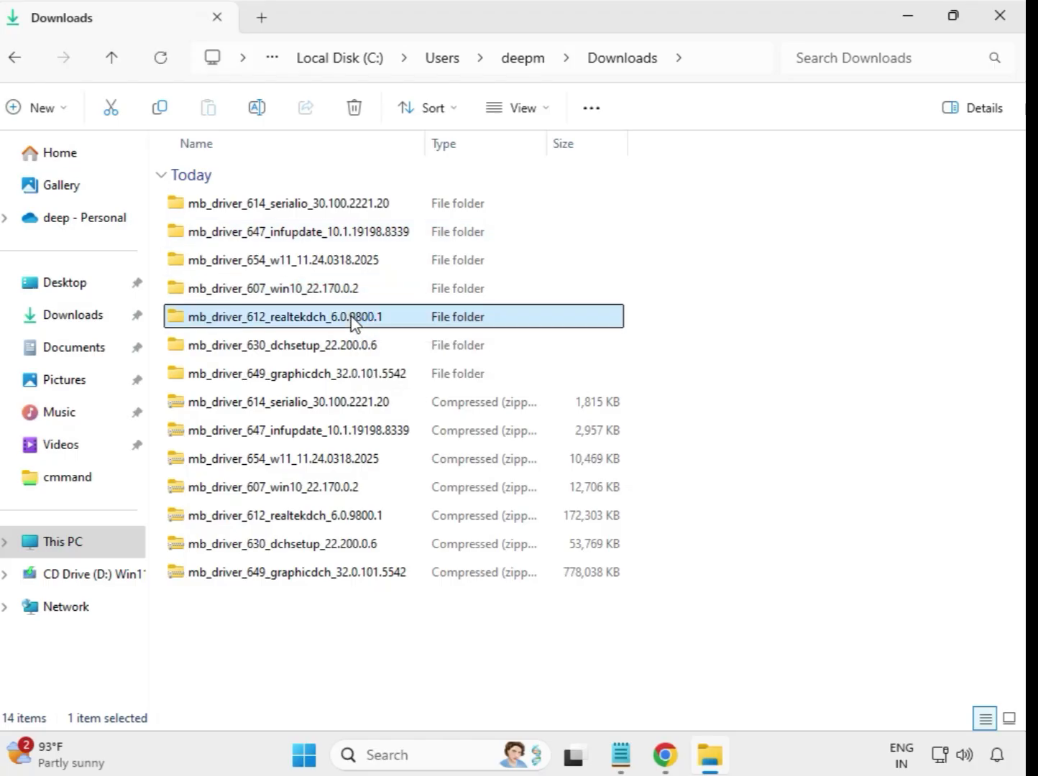
pyautogui.doubleClick(412, 319)
pyautogui.click(319, 205)
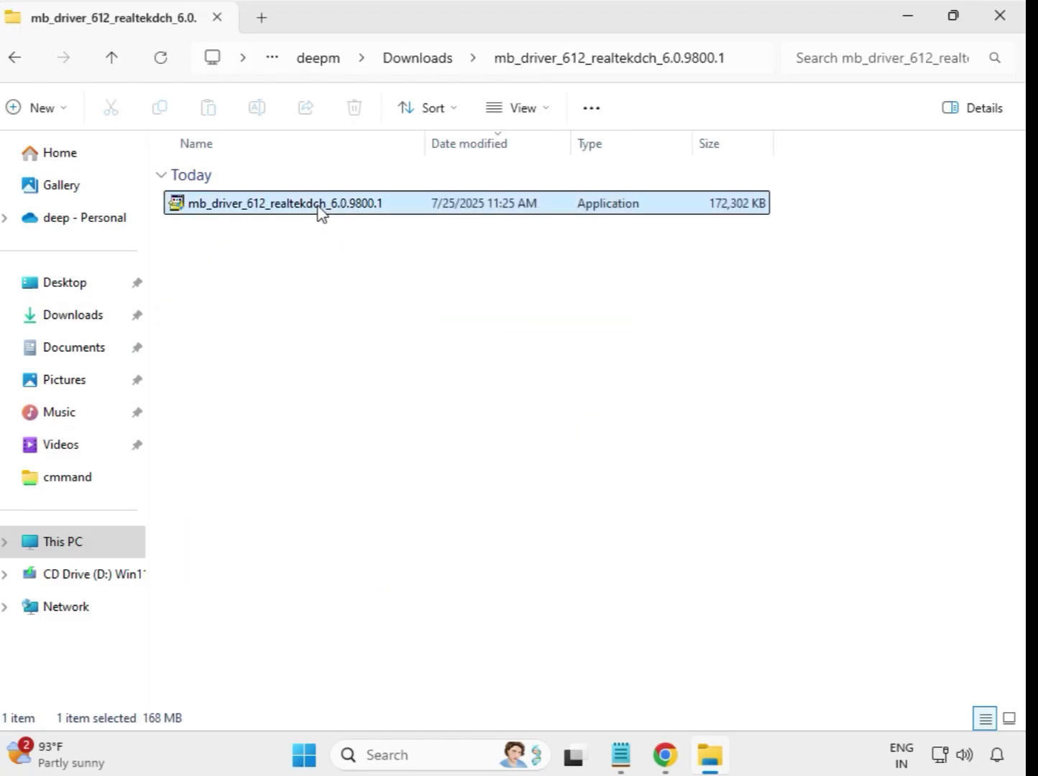
pyautogui.rightClick(319, 211)
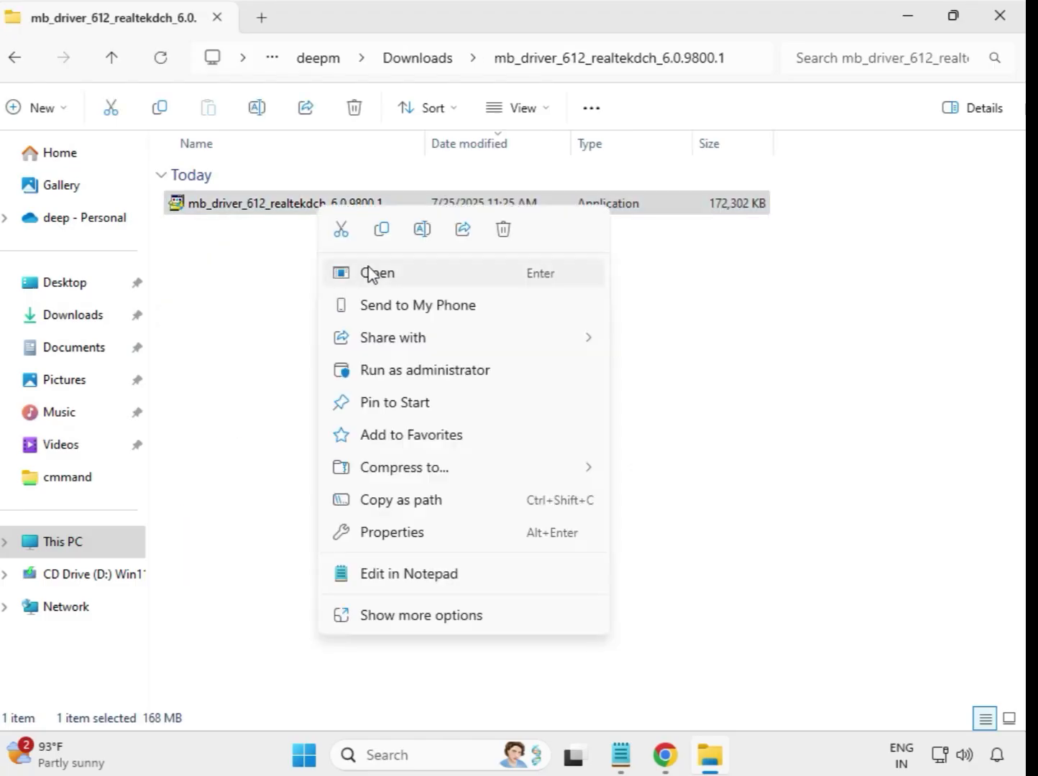
pyautogui.click(446, 379)
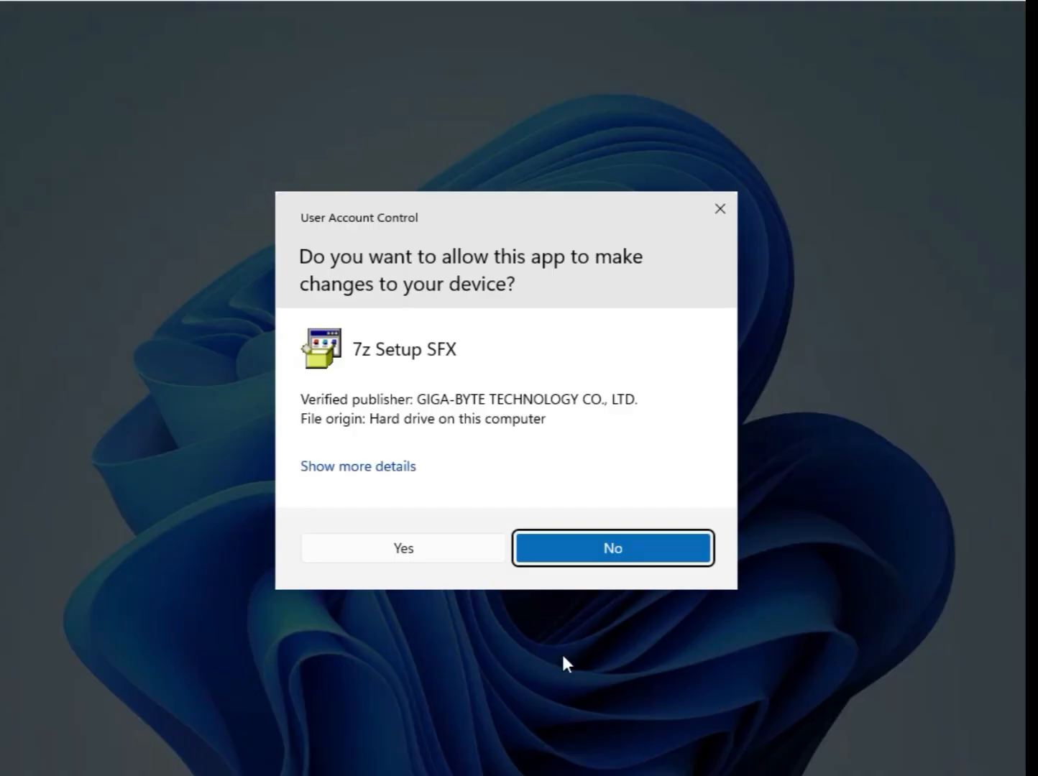
pyautogui.click(419, 544)
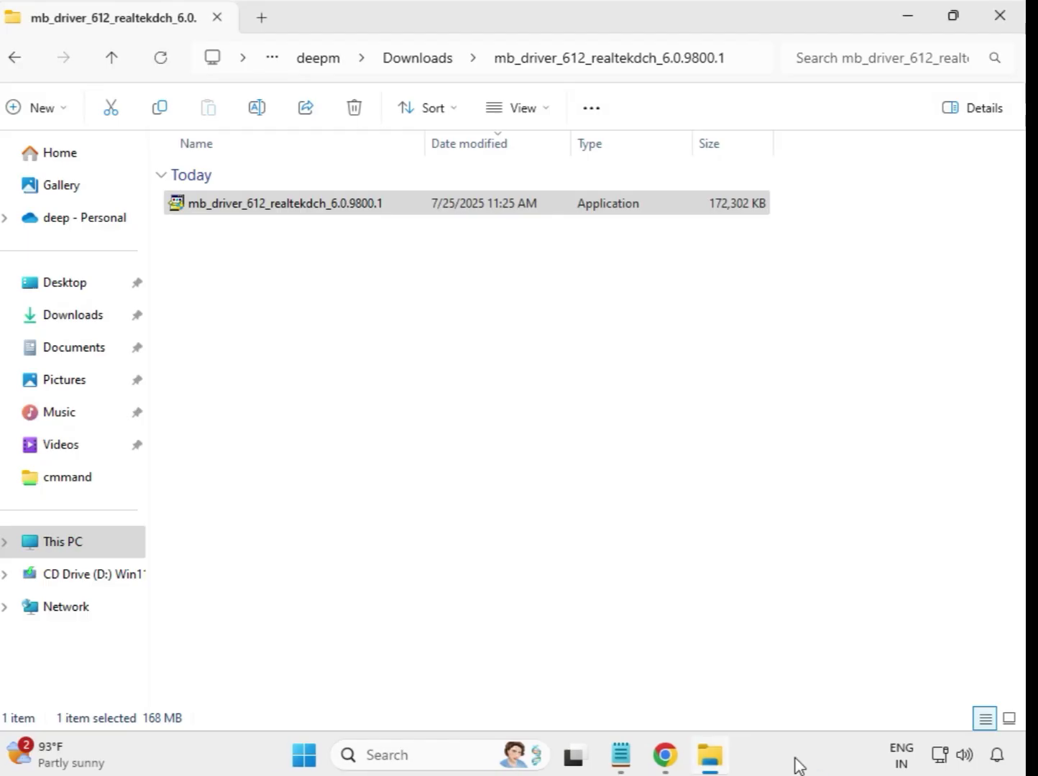
# Step: Return to Downloads and run the mb_driver_630_dchsetup_22.200.0.6 installer from its extracted folder as administrator, allowing its changes
pyautogui.click(421, 66)
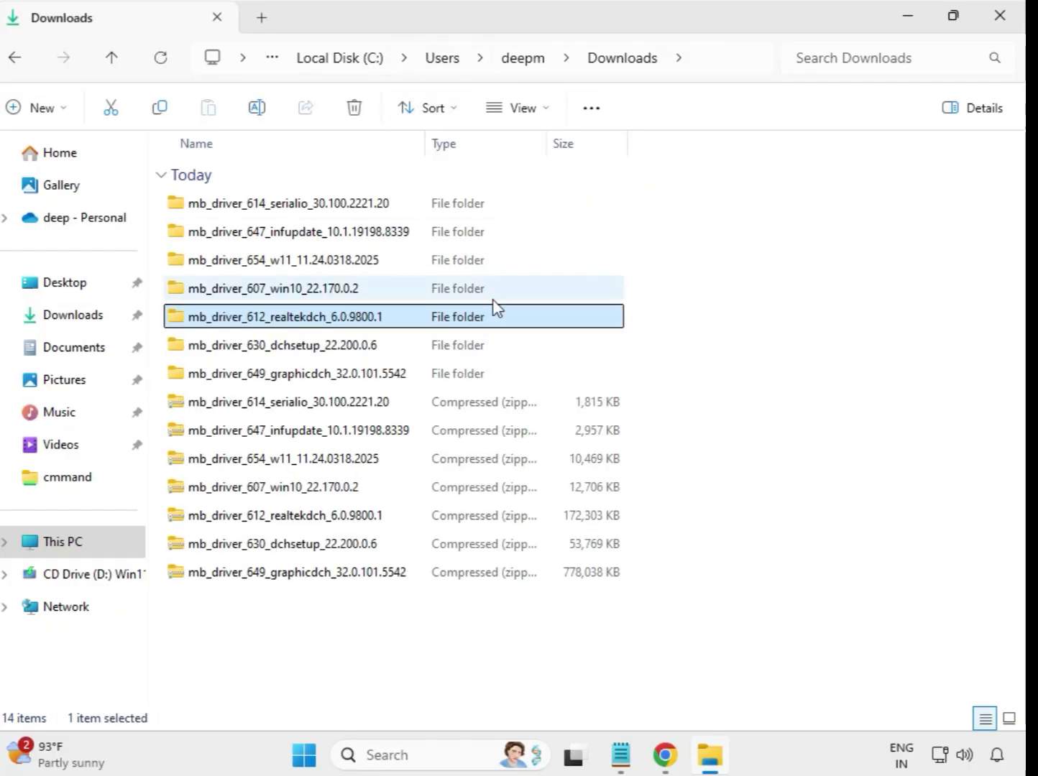
pyautogui.click(340, 354)
pyautogui.click(349, 378)
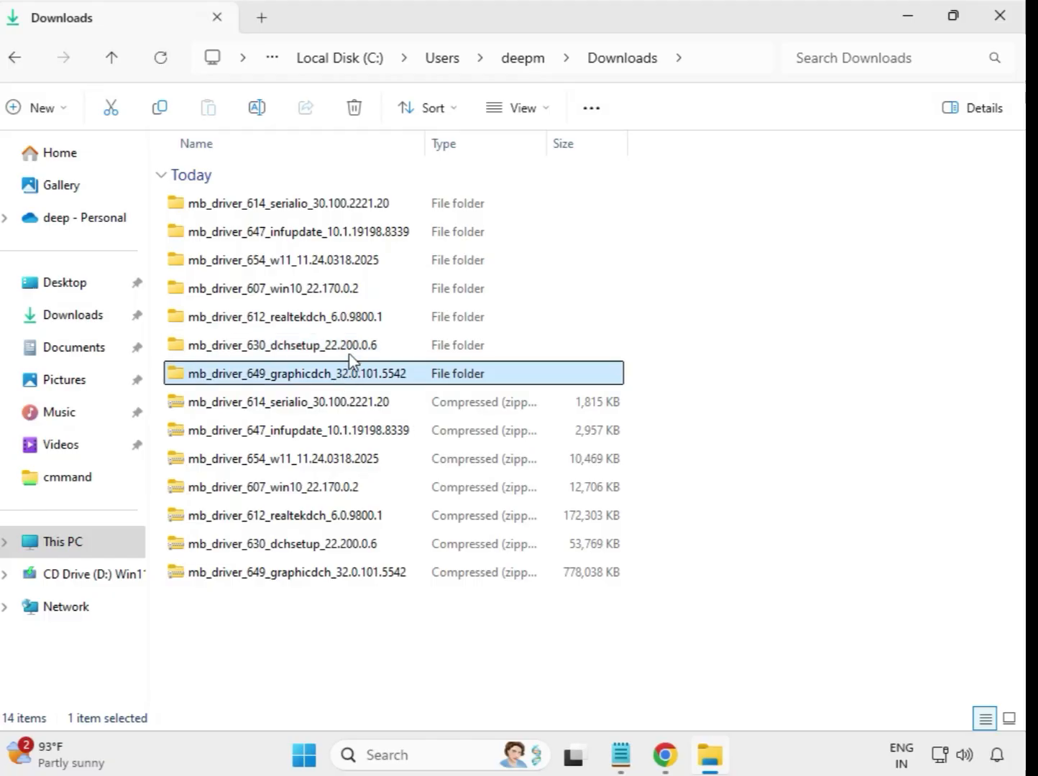
pyautogui.click(351, 355)
pyautogui.doubleClick(337, 353)
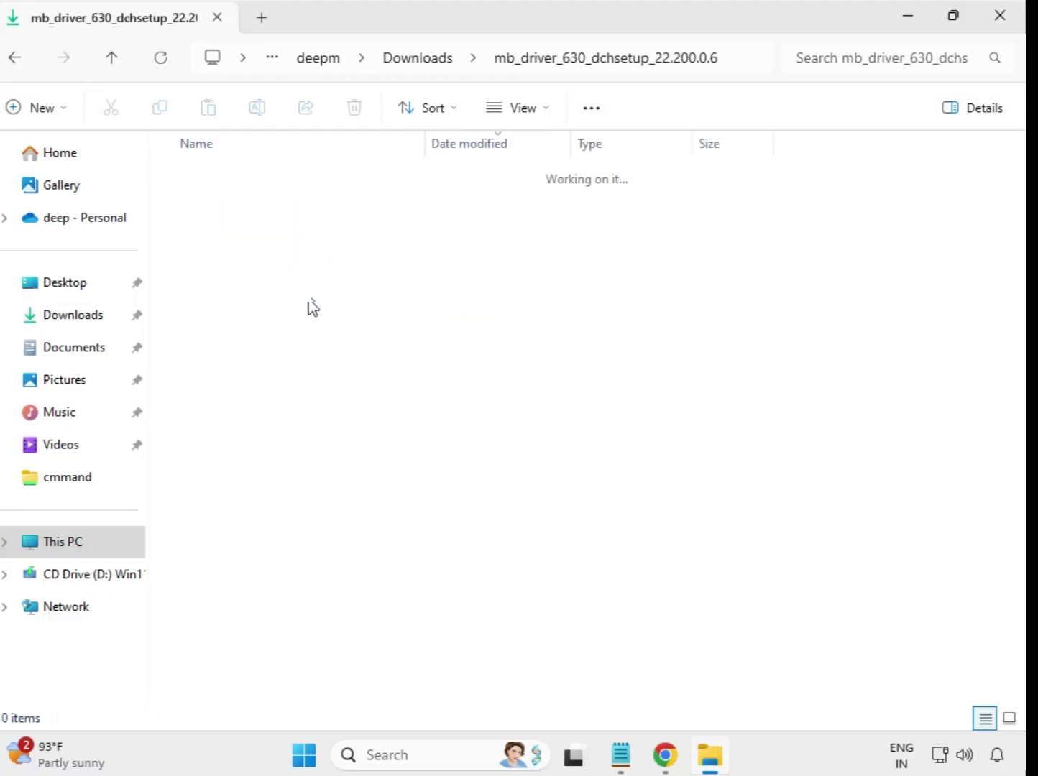
pyautogui.click(281, 209)
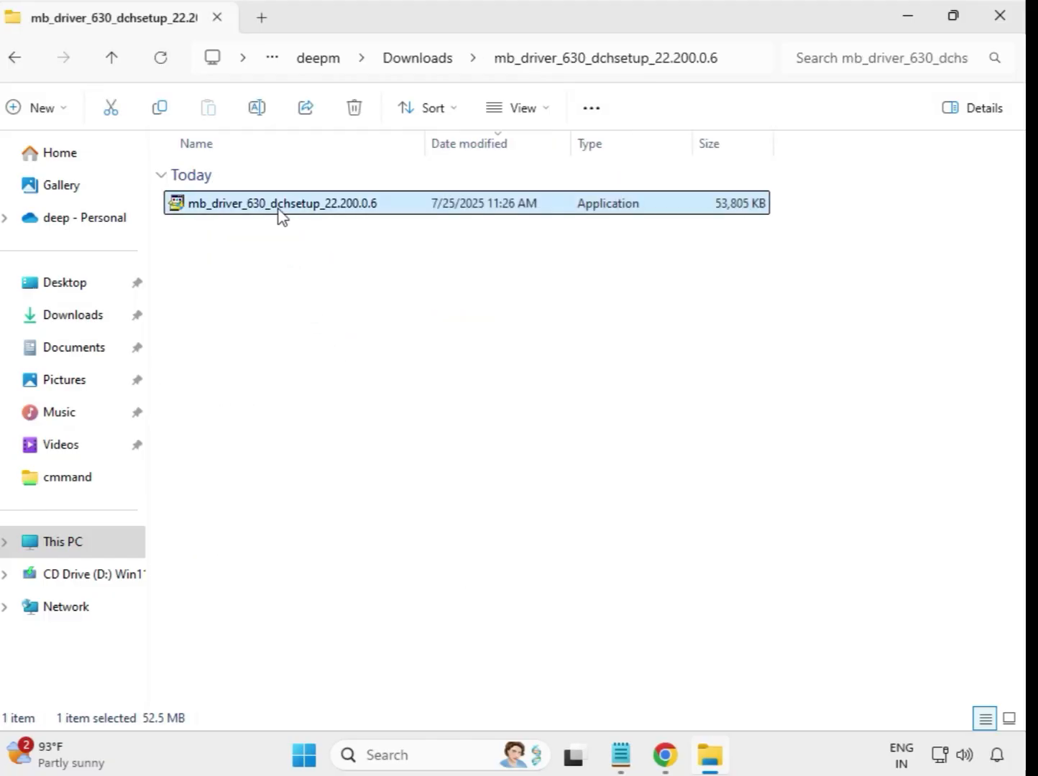
pyautogui.rightClick(279, 210)
pyautogui.click(394, 372)
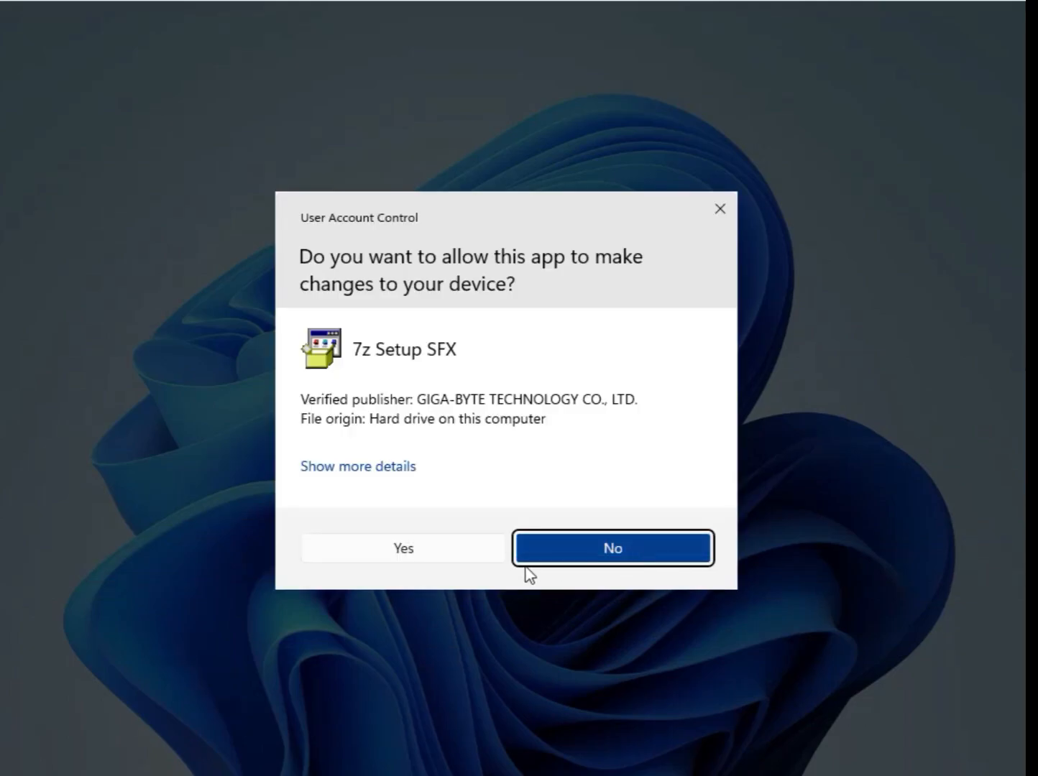
pyautogui.click(427, 557)
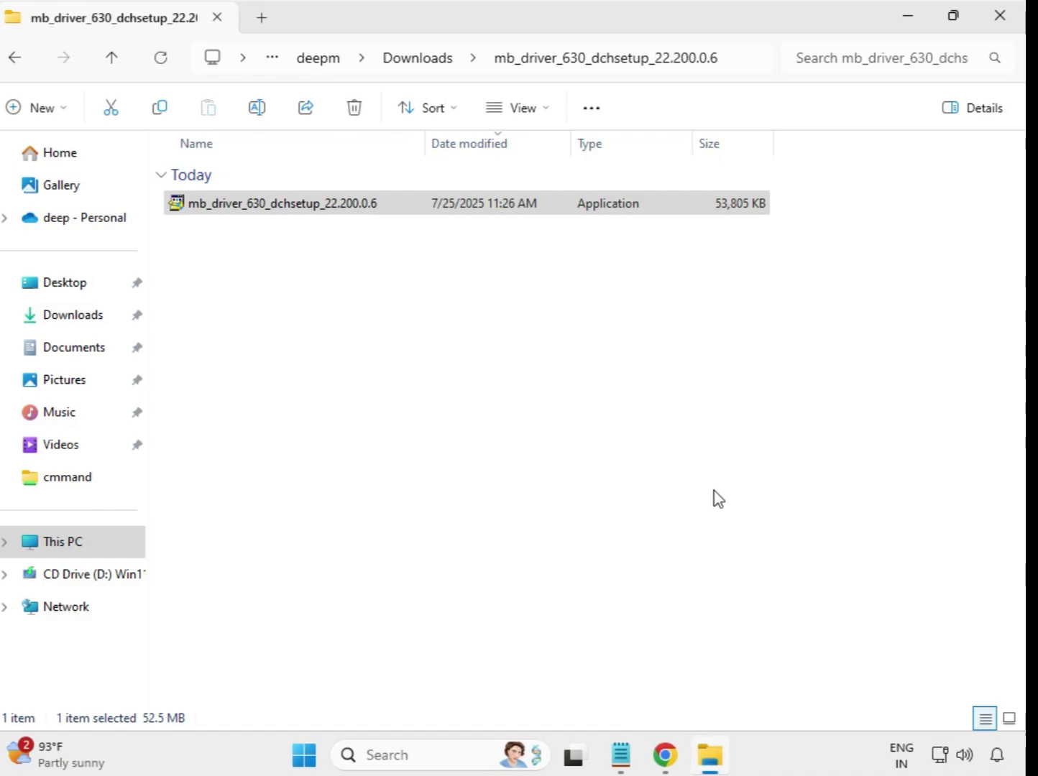
# Step: Return to Downloads and run the mb_driver_649_graphicdch_32.0.101.5542 installer from its extracted folder as administrator, allowing its changes
pyautogui.click(419, 62)
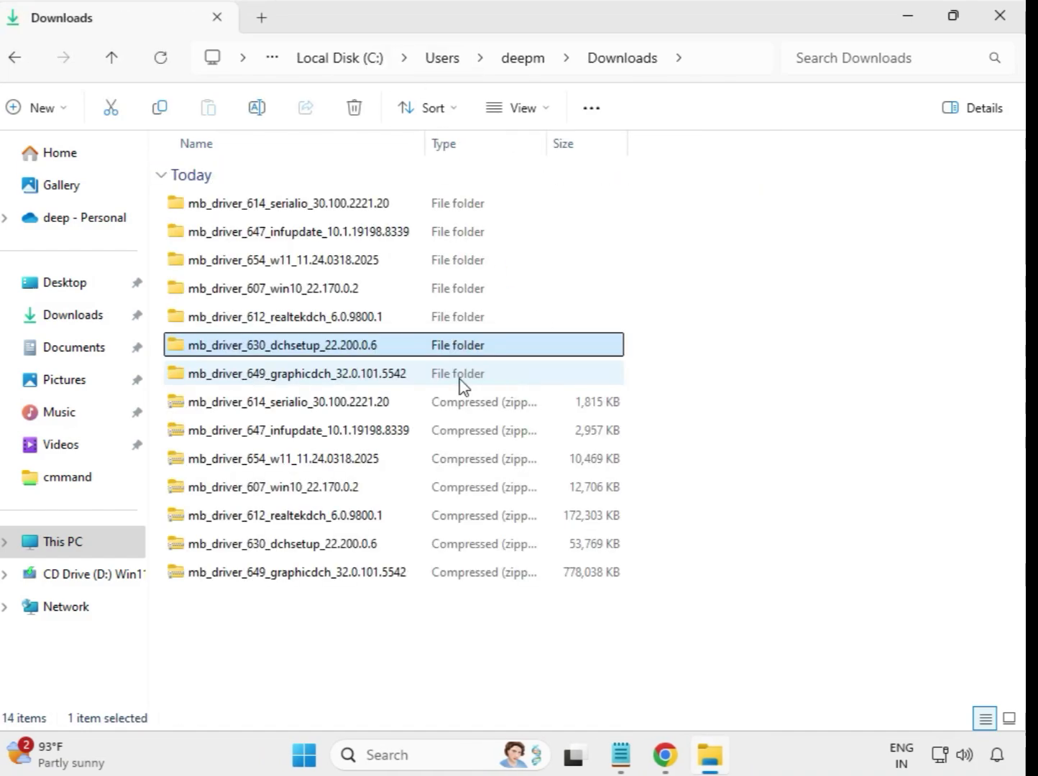
pyautogui.click(311, 375)
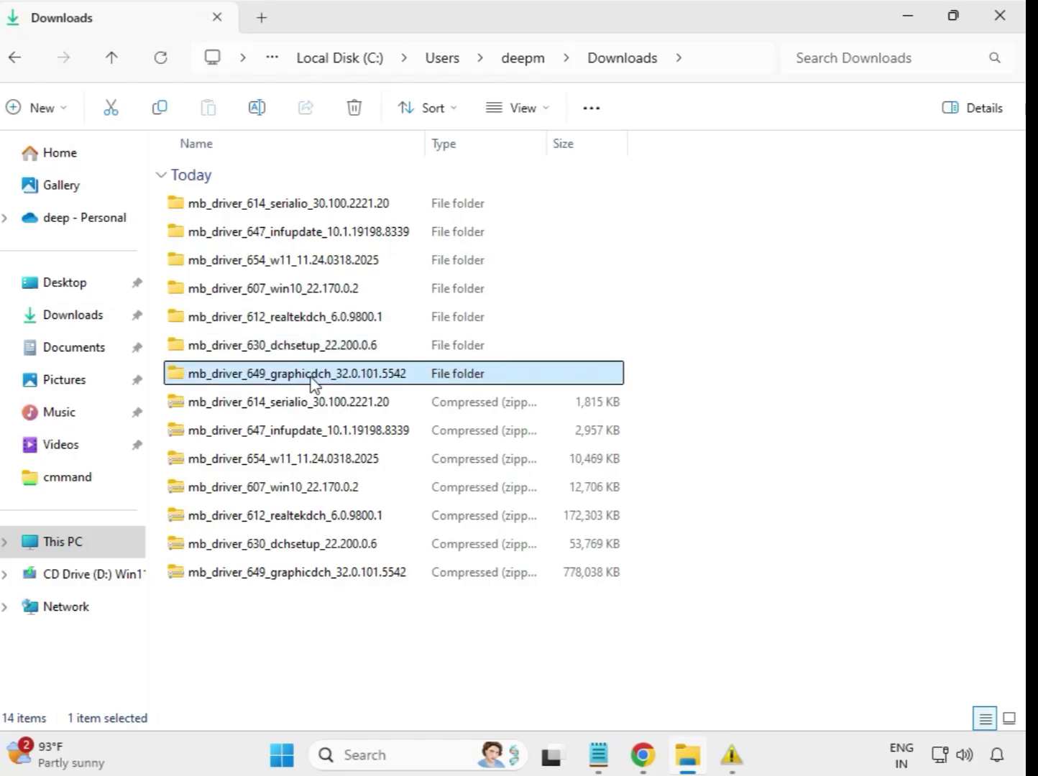
pyautogui.doubleClick(326, 376)
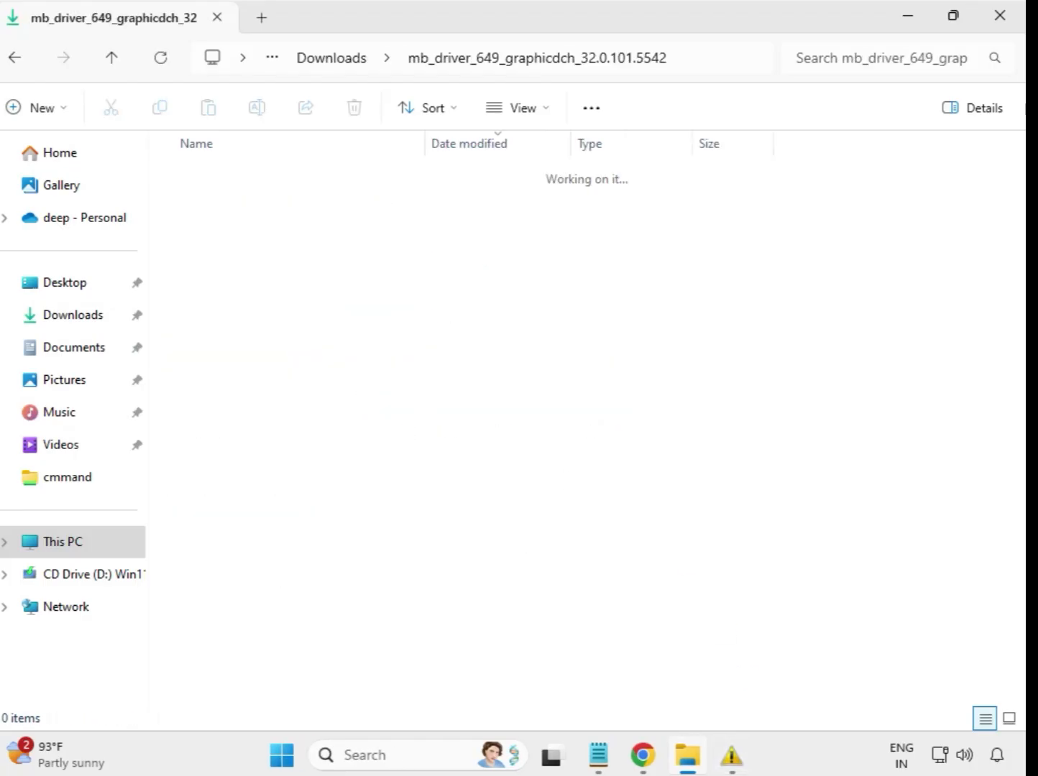
pyautogui.click(331, 204)
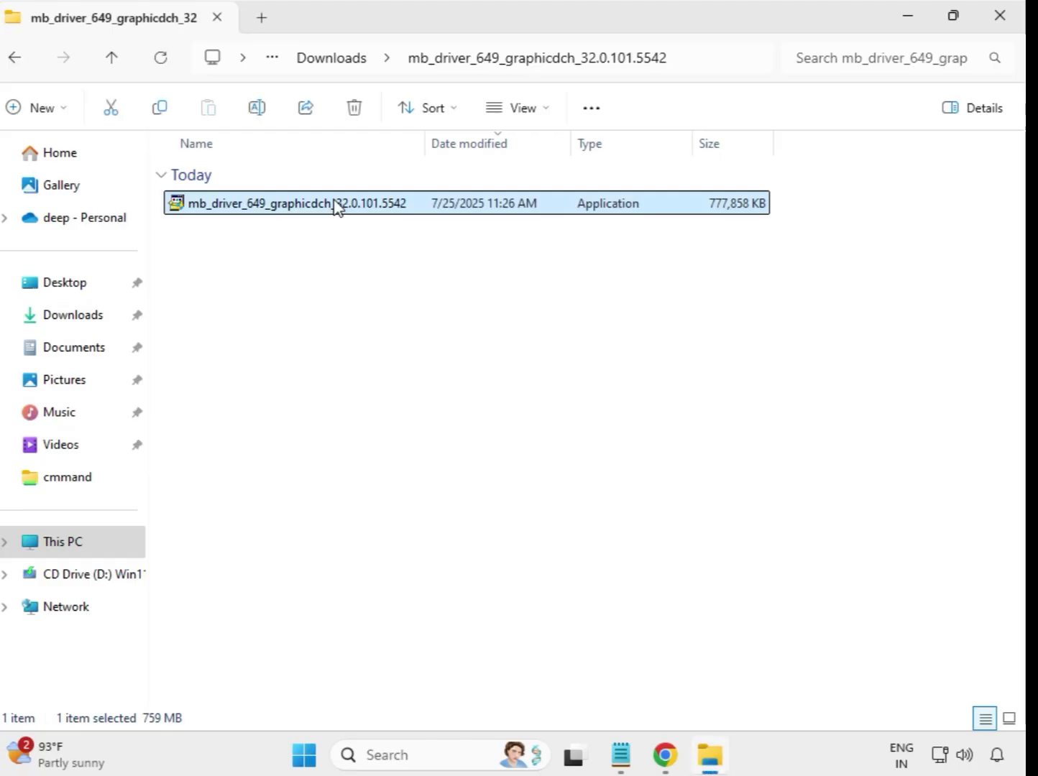
pyautogui.rightClick(346, 219)
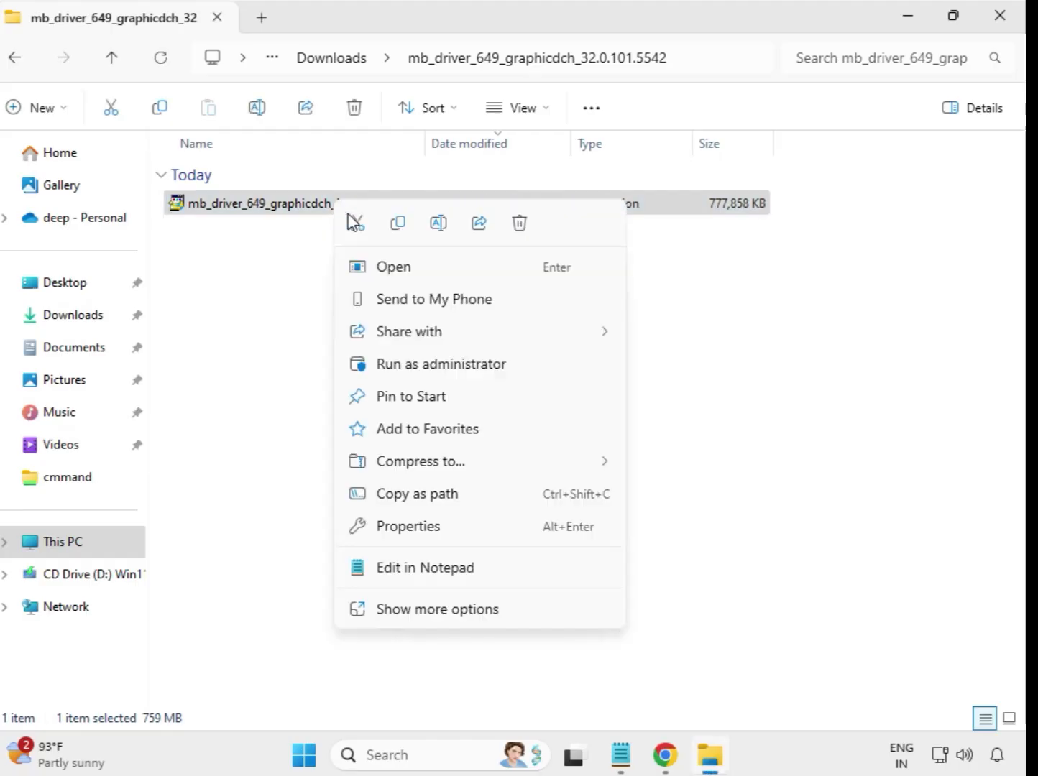
pyautogui.click(439, 365)
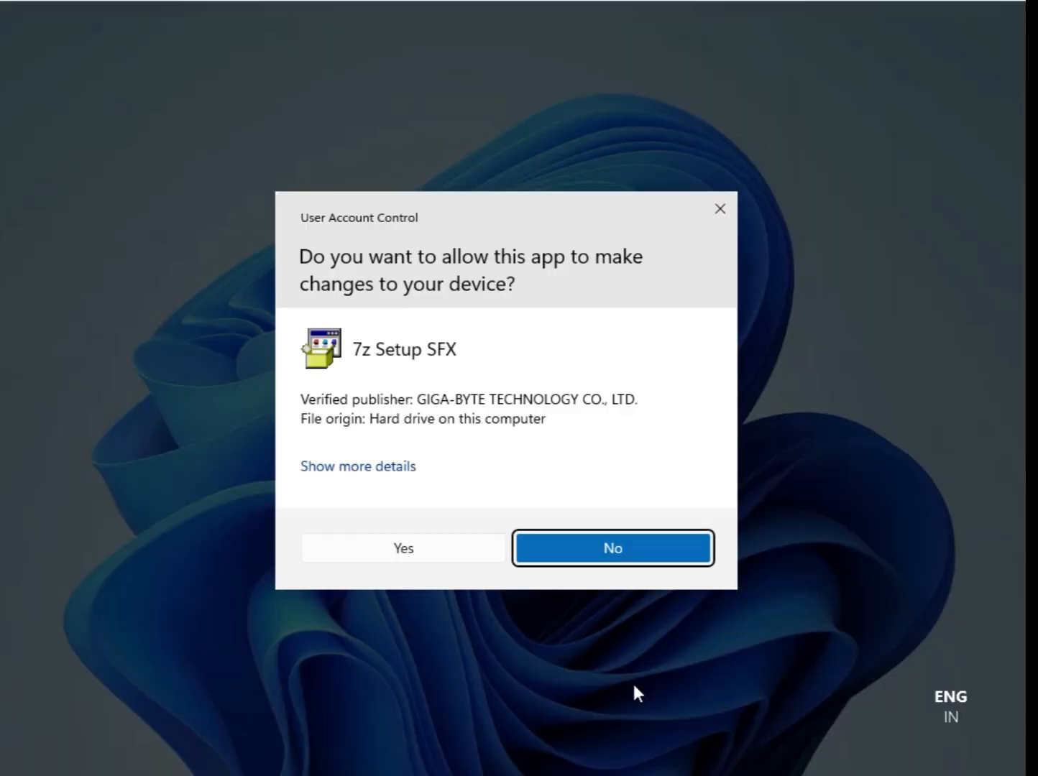
pyautogui.click(409, 549)
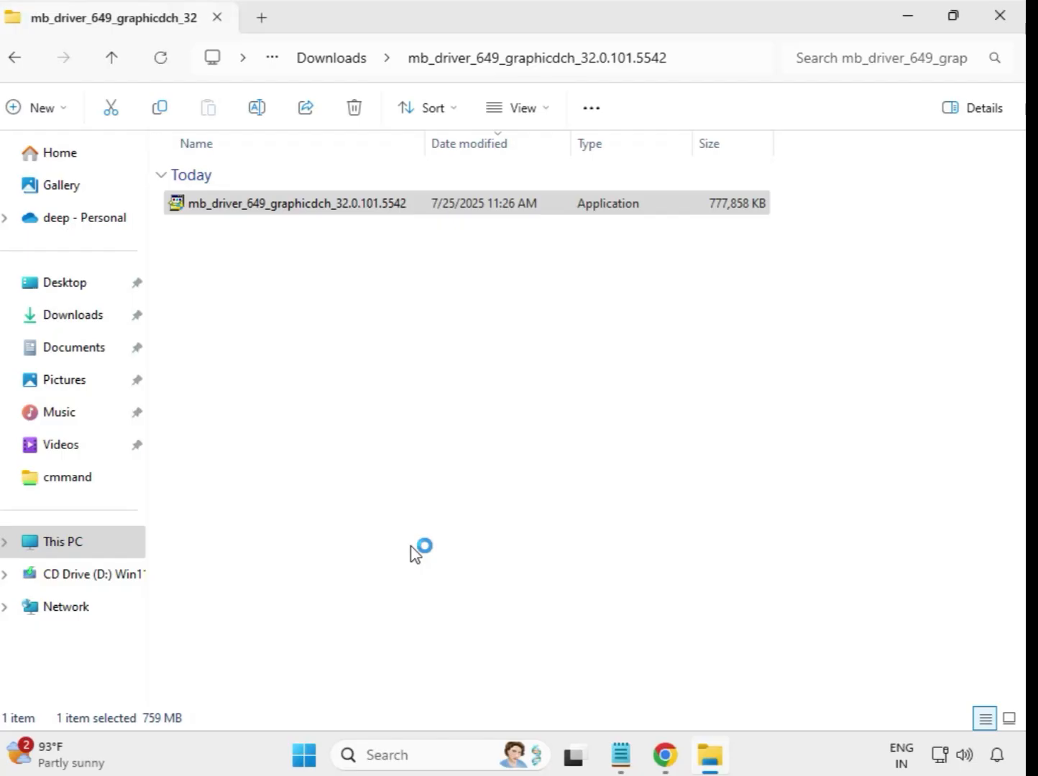